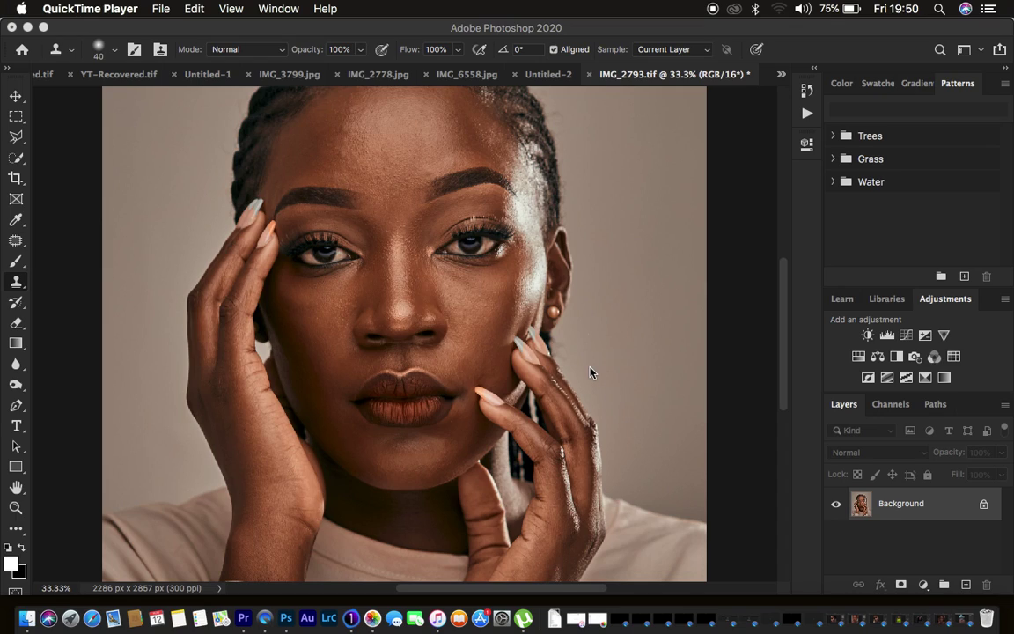
- Activate the IMG_2793.tif portrait window and fit the whole image on screen
click(678, 358)
key(super+minus)
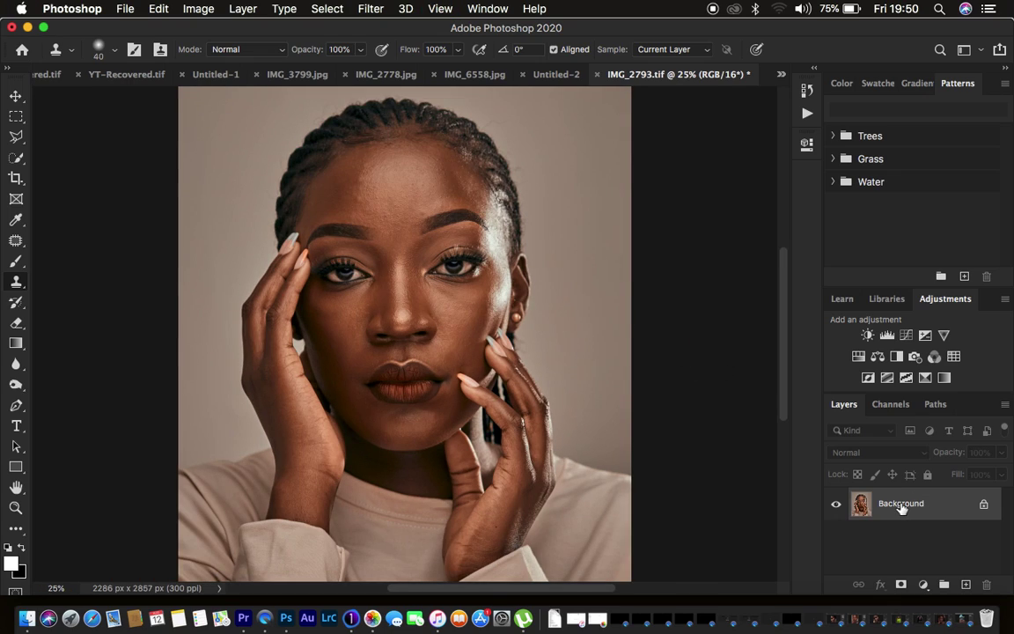
- Duplicate the portrait layer twice, name the copies 'low freq' and 'high', then select low freq
key(super+j)
key(super+j)
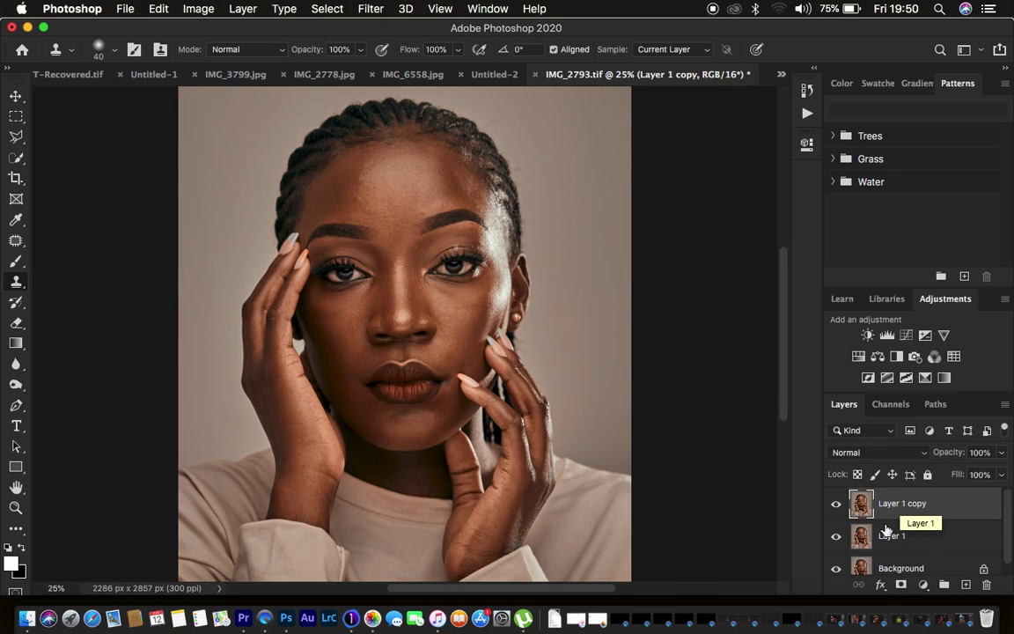
double_click(891, 537)
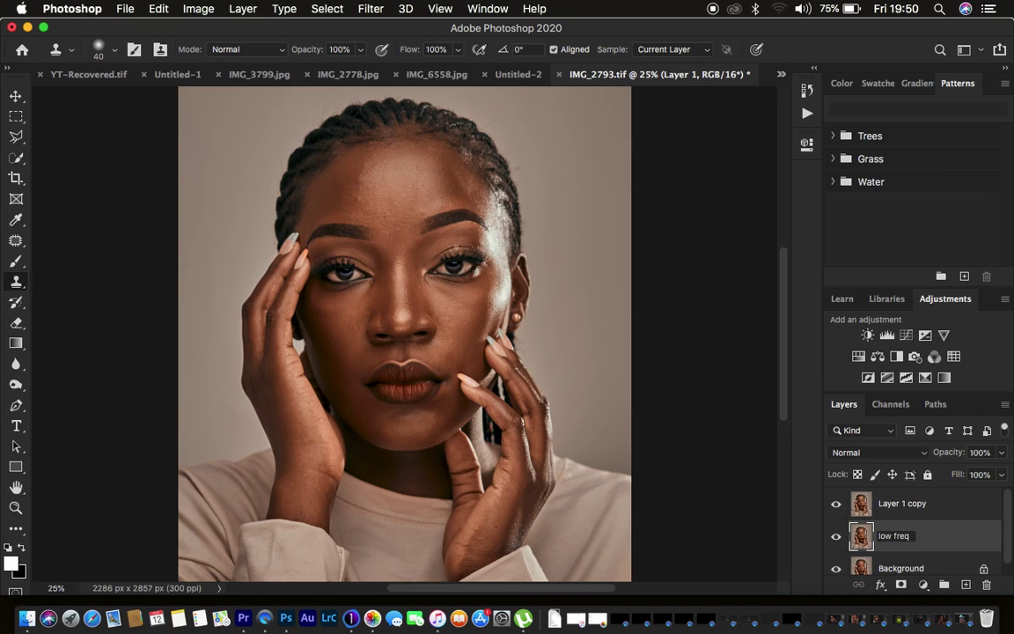
key(Return)
double_click(899, 504)
text(high)
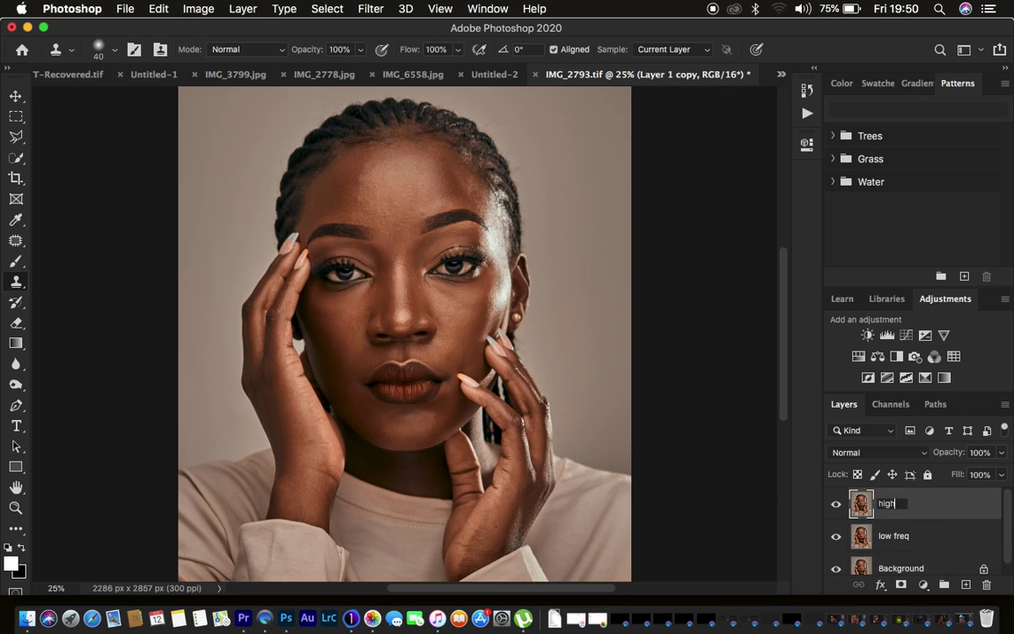
key(Return)
click(916, 537)
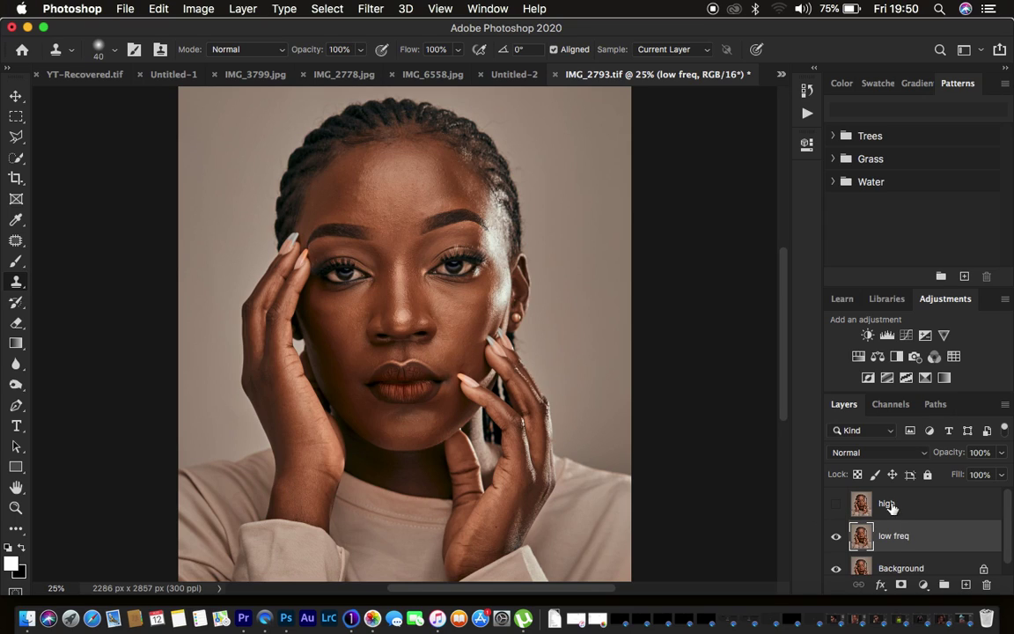
- Apply a 7.0-pixel Gaussian Blur to the low freq layer, then select the high layer
click(381, 8)
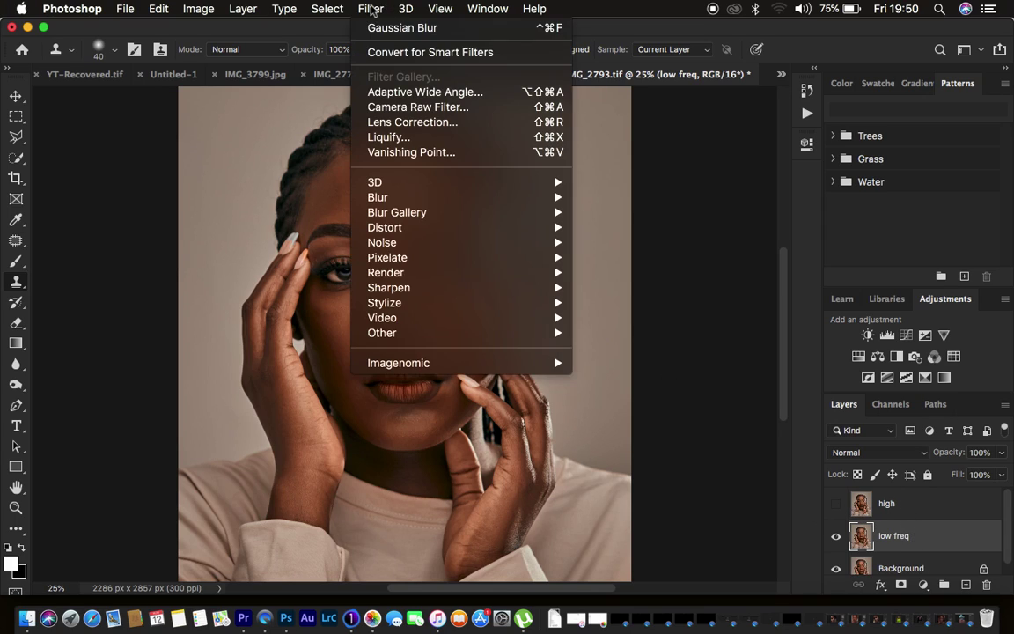
mouse_move(370, 196)
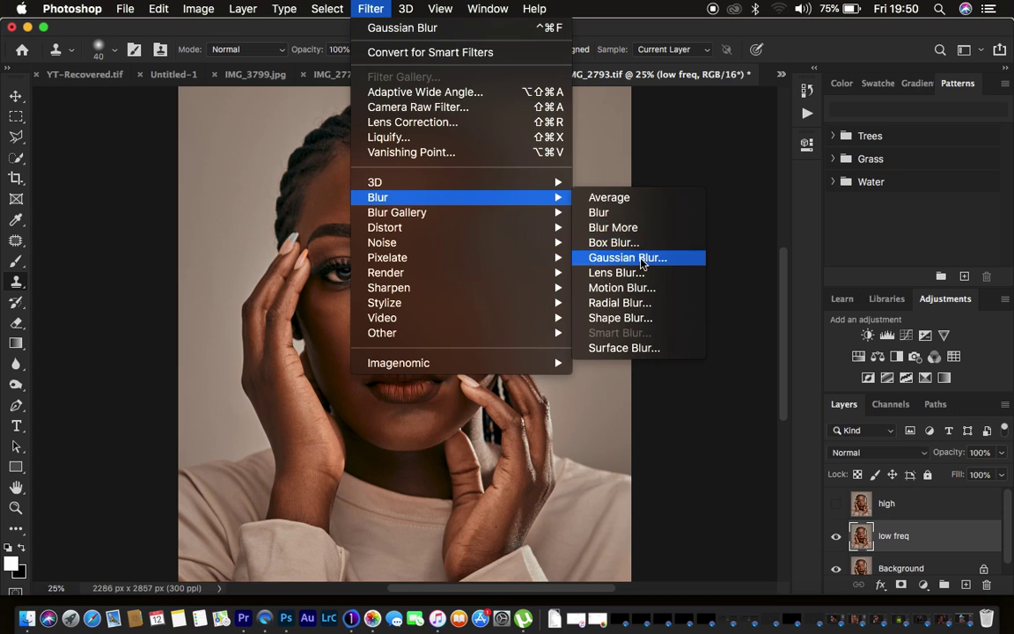
click(633, 258)
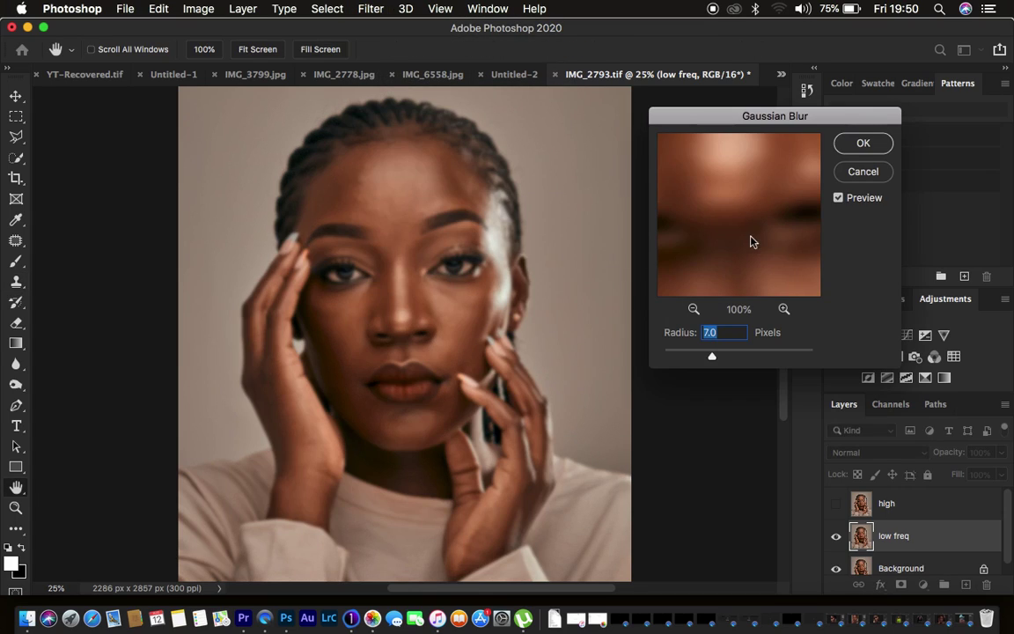
drag(713, 355, 586, 320)
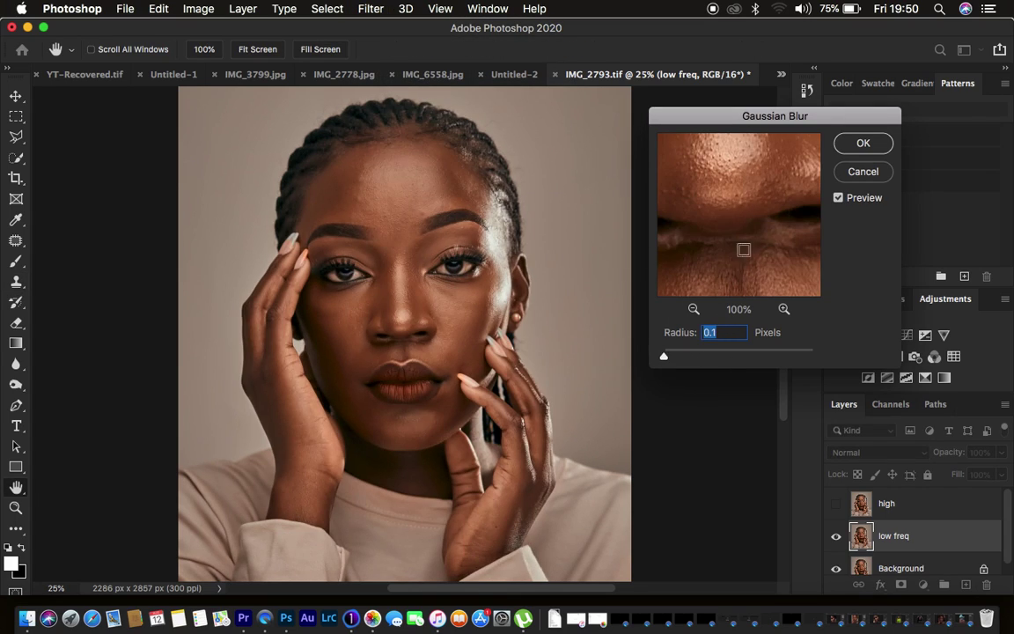
click(693, 310)
click(692, 310)
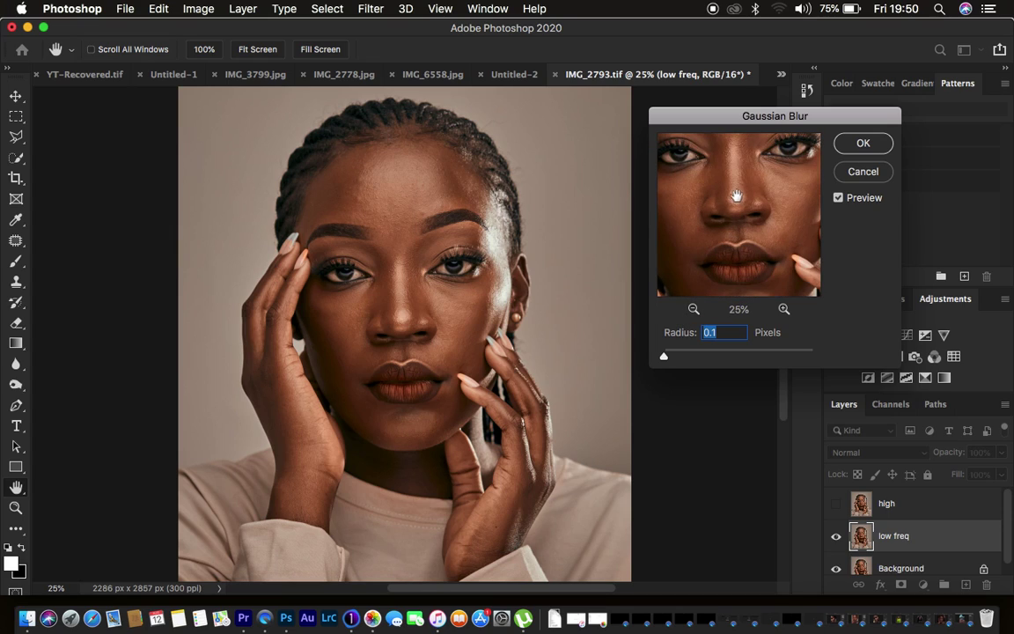
drag(731, 192, 736, 250)
click(783, 310)
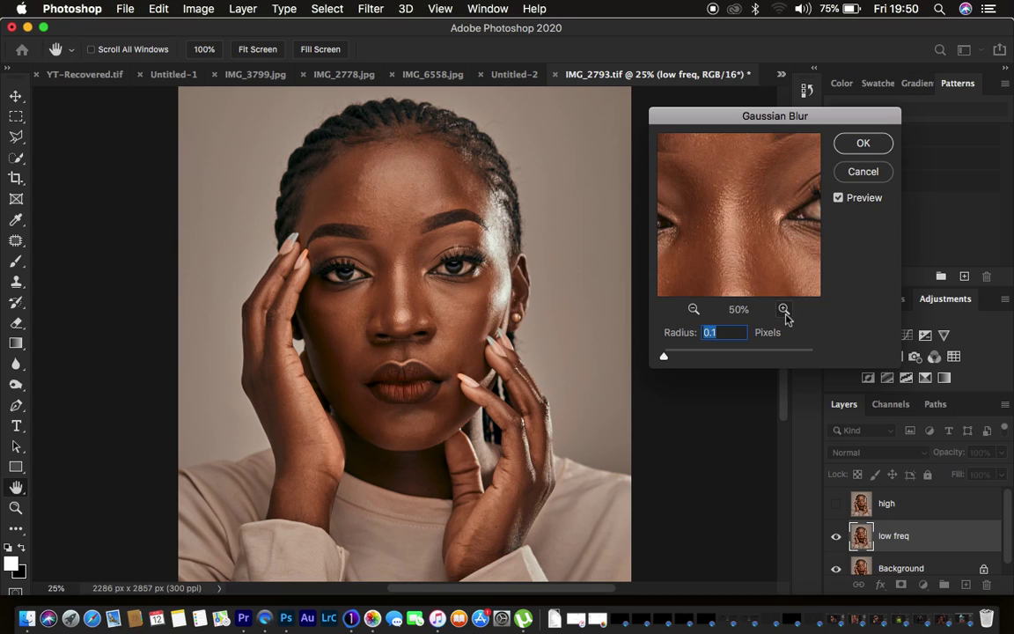
super+click(754, 235)
drag(664, 357, 712, 358)
mouse_move(734, 283)
mouse_down()
mouse_move(747, 229)
mouse_move(729, 210)
mouse_move(732, 78)
mouse_move(718, 282)
mouse_up()
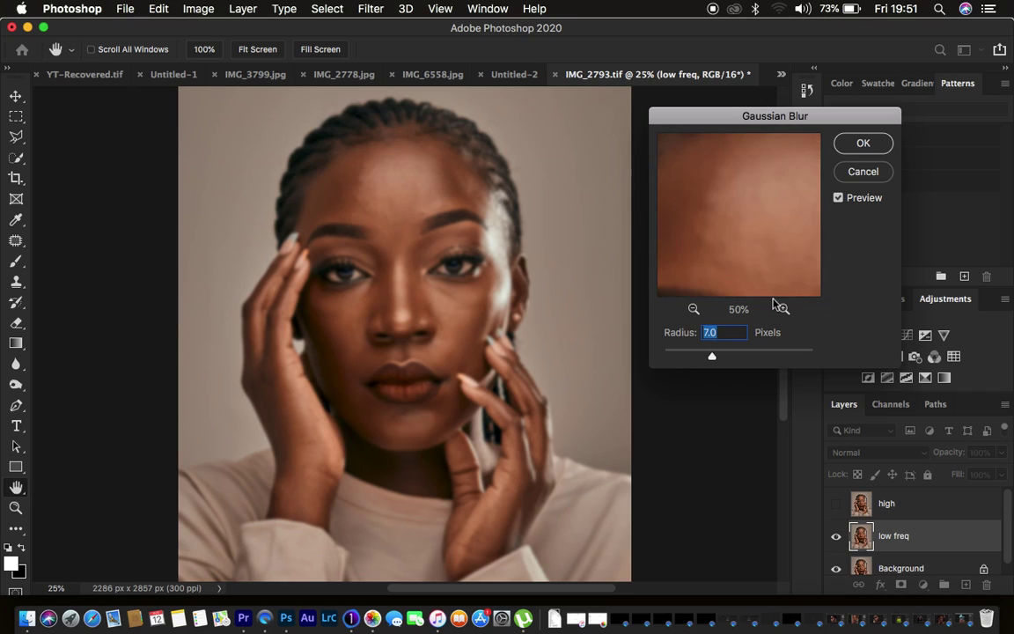
click(847, 145)
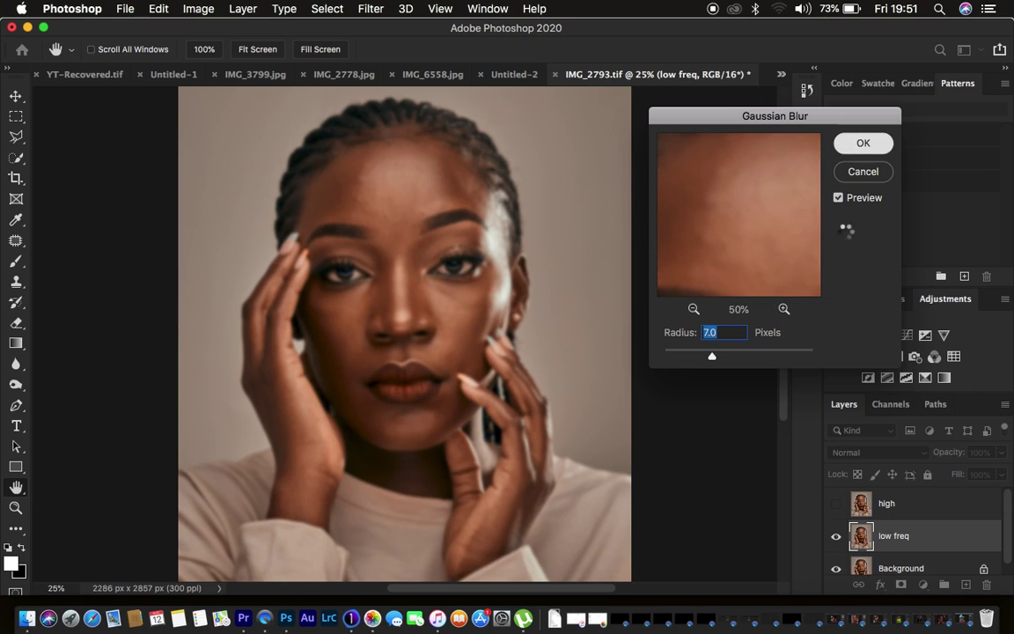
click(890, 516)
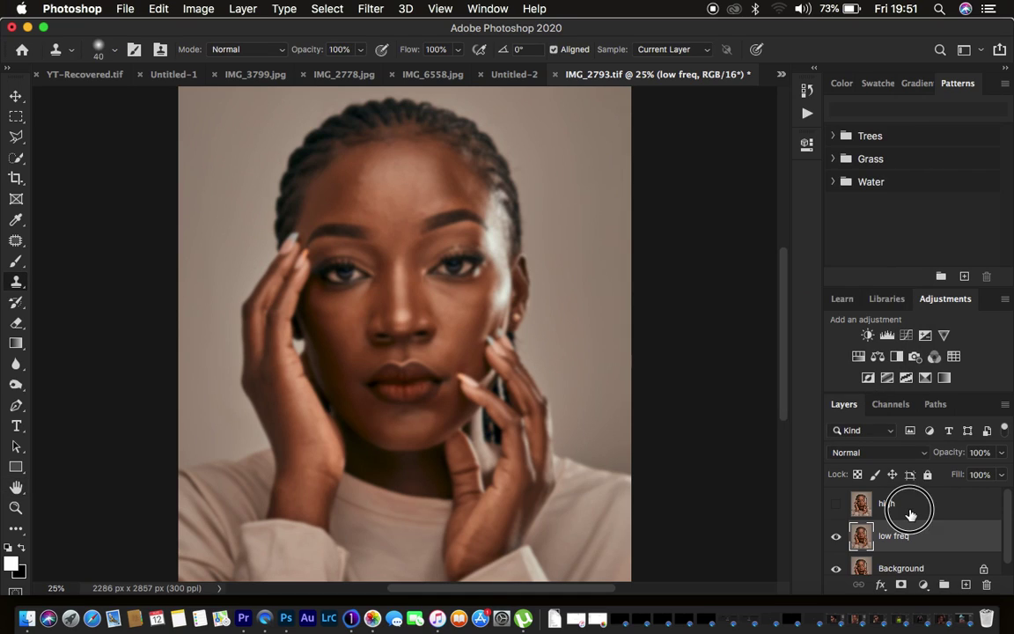
- Show the high layer and start Apply Image with low freq as the RGB source layer
click(836, 503)
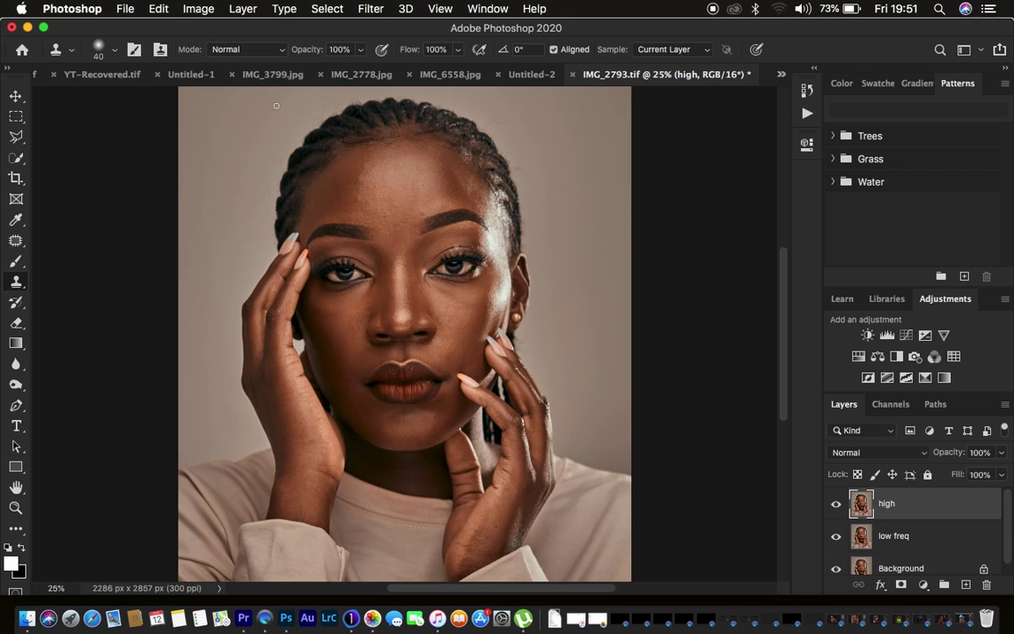
click(181, 9)
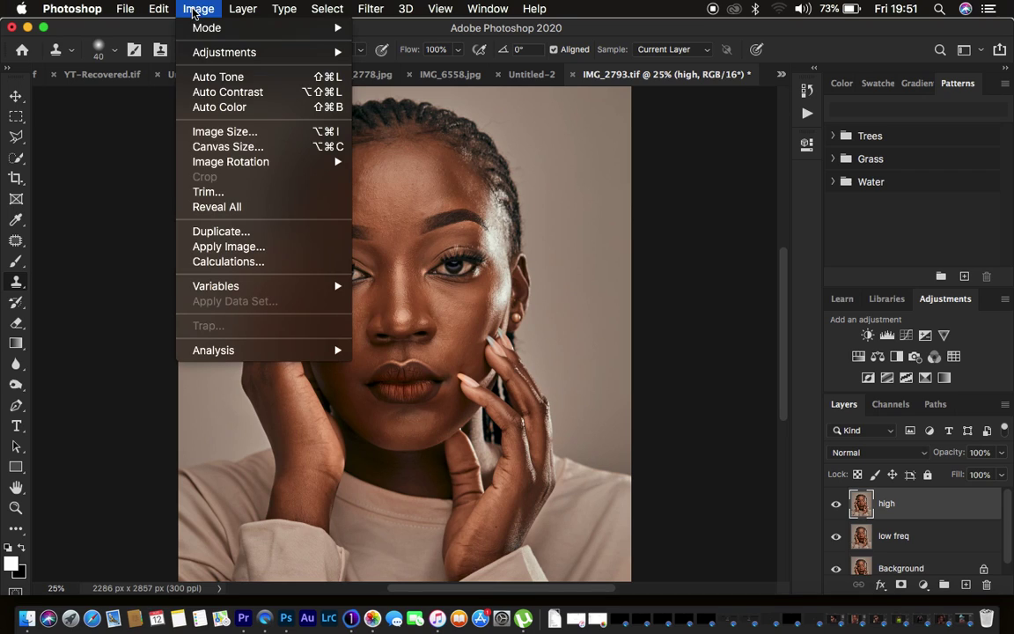
click(248, 253)
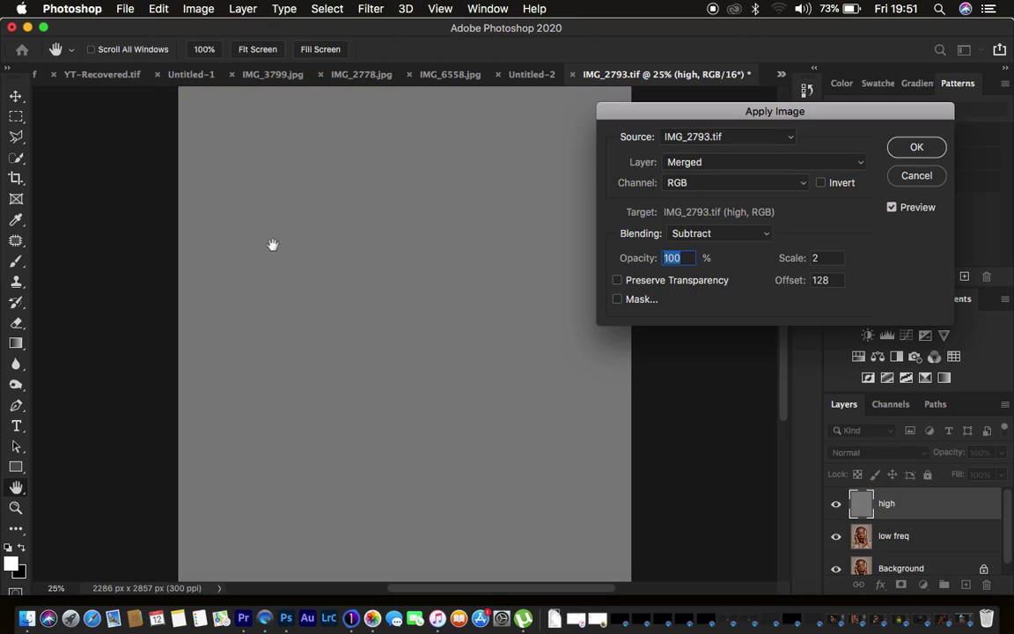
drag(745, 114, 751, 191)
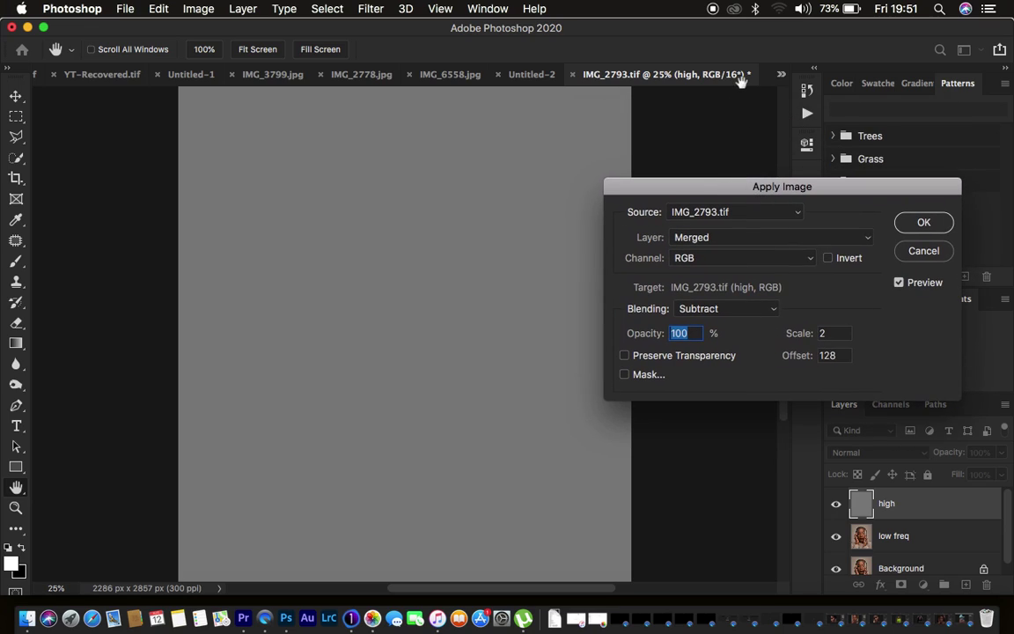
click(710, 238)
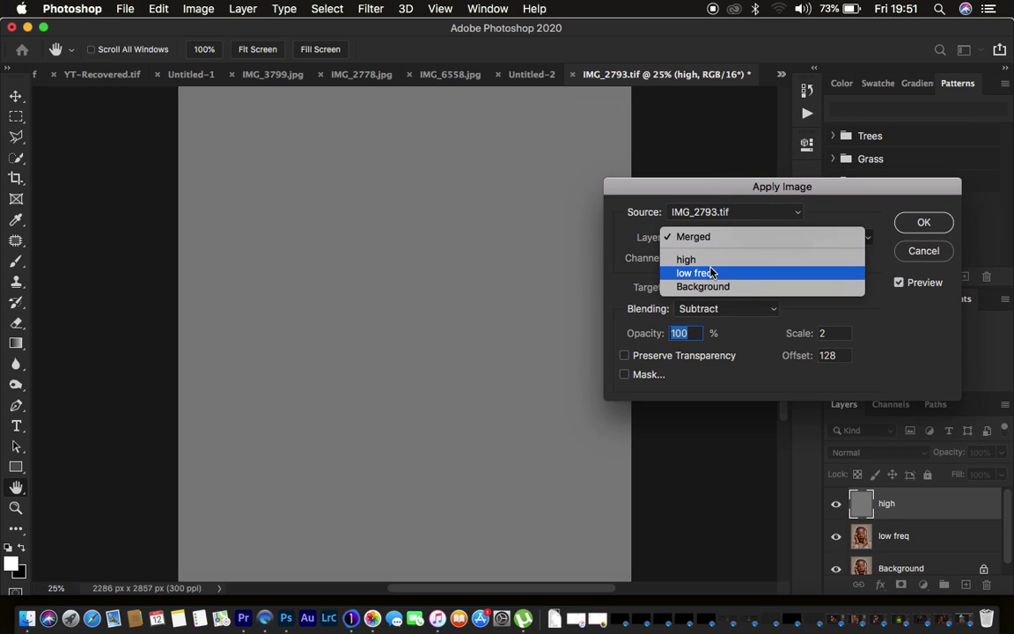
click(711, 273)
click(709, 264)
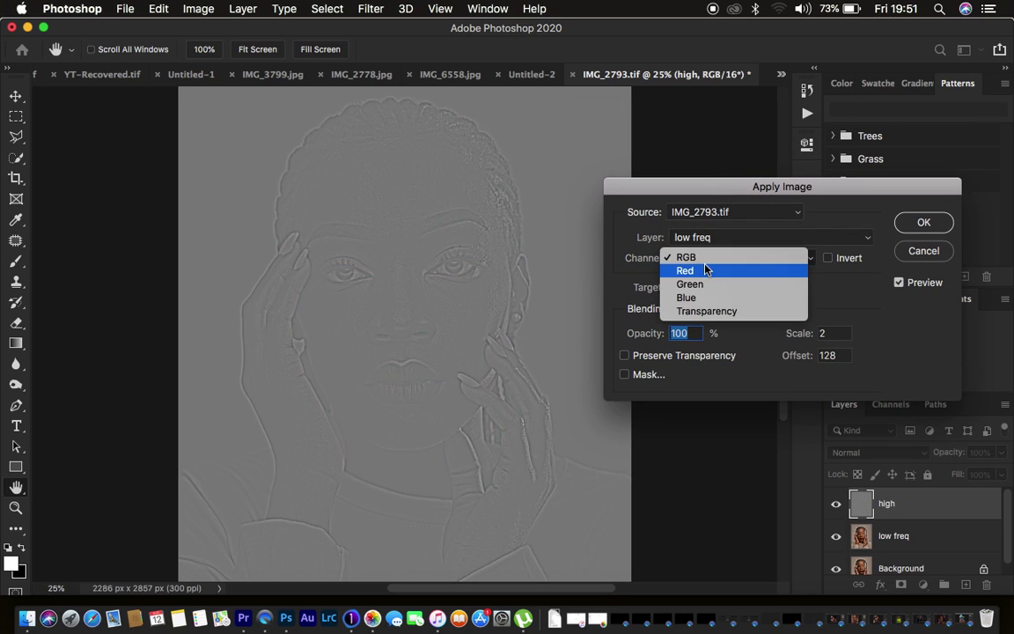
click(700, 264)
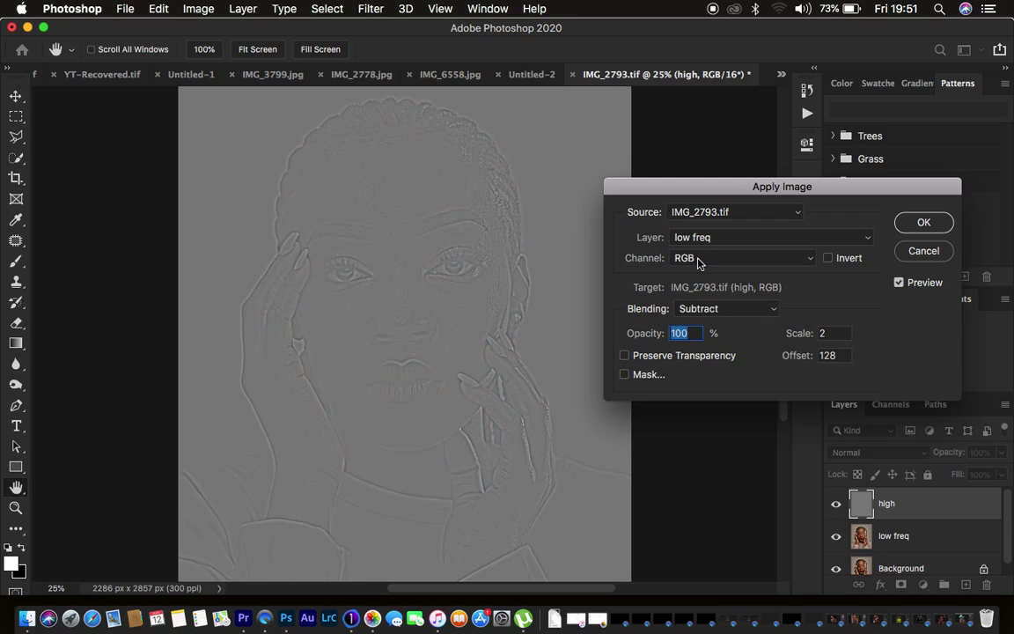
click(700, 312)
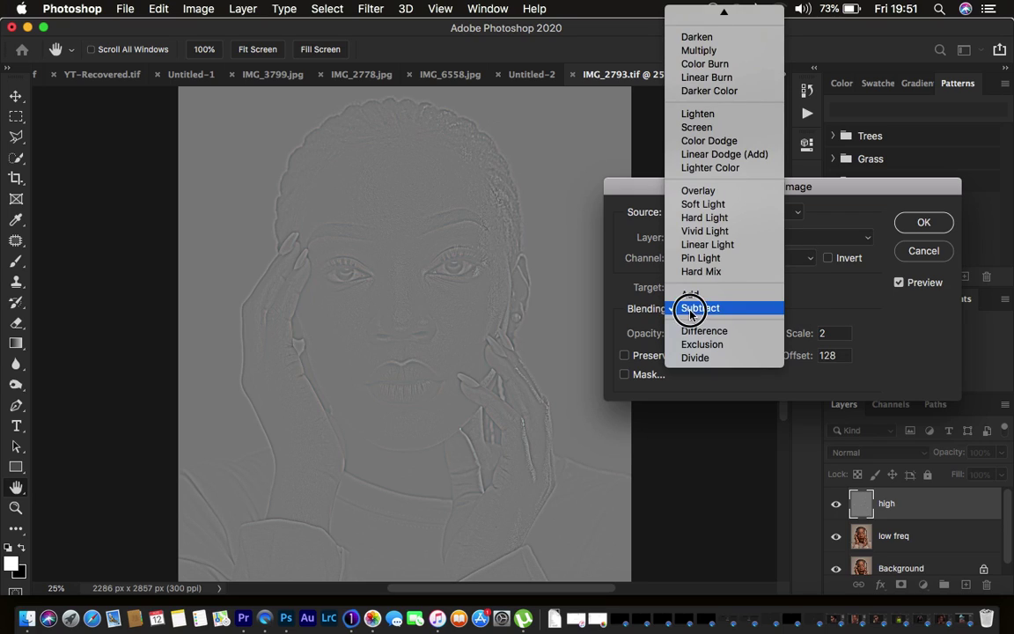
click(697, 310)
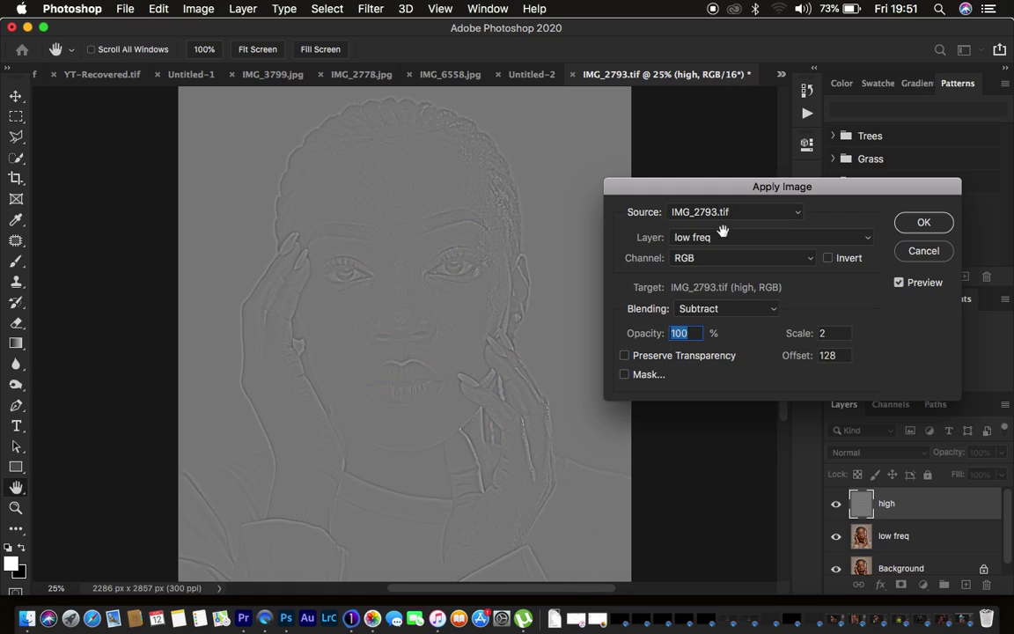
- Switch Apply Image blending to Add, invert the source, and apply with Scale 2, Offset 0
click(714, 310)
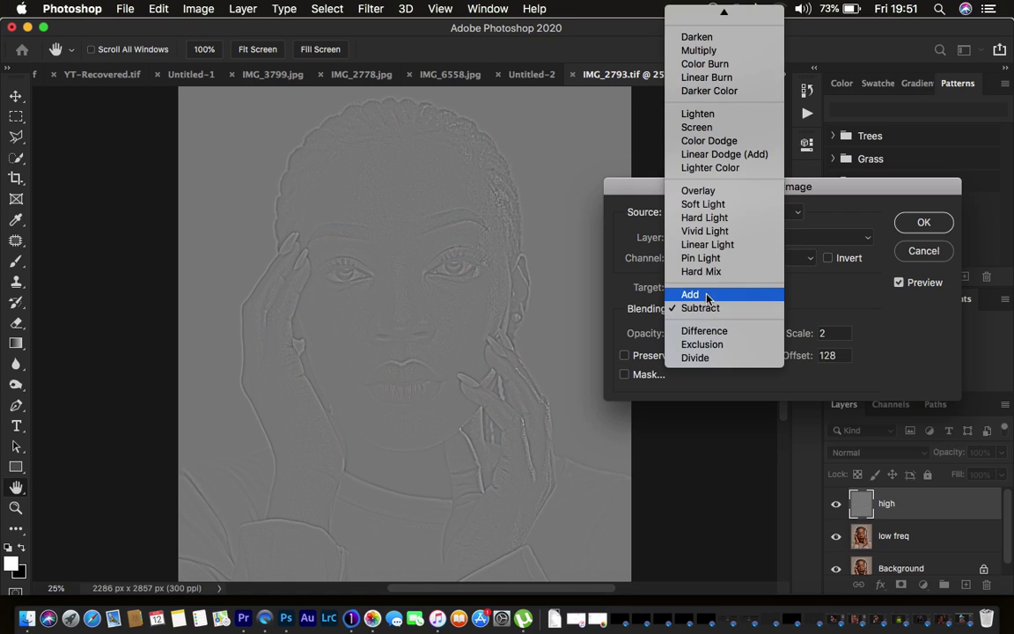
click(706, 292)
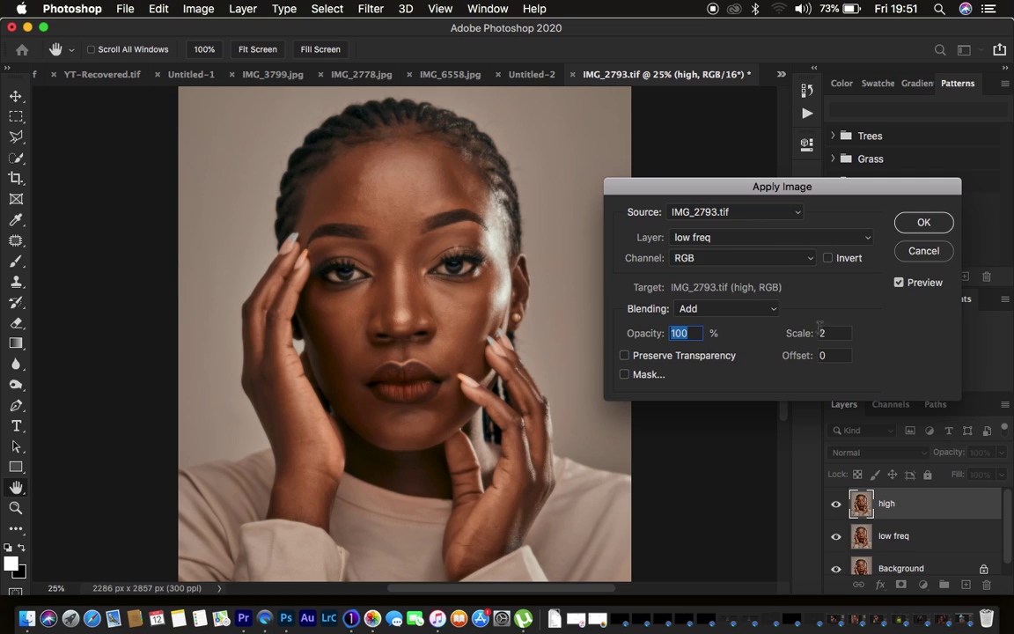
click(828, 258)
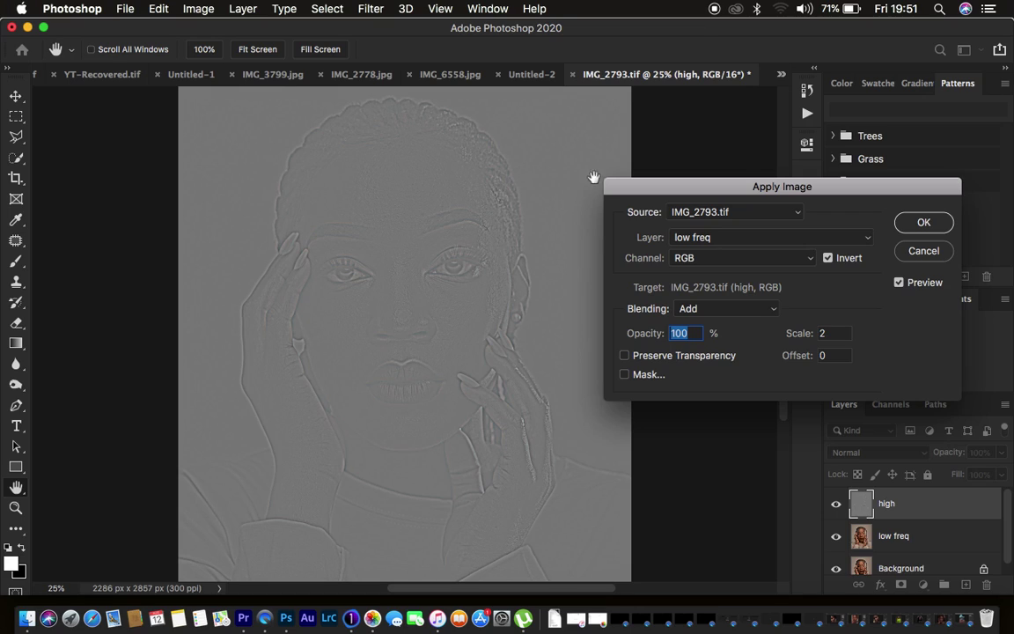
click(921, 223)
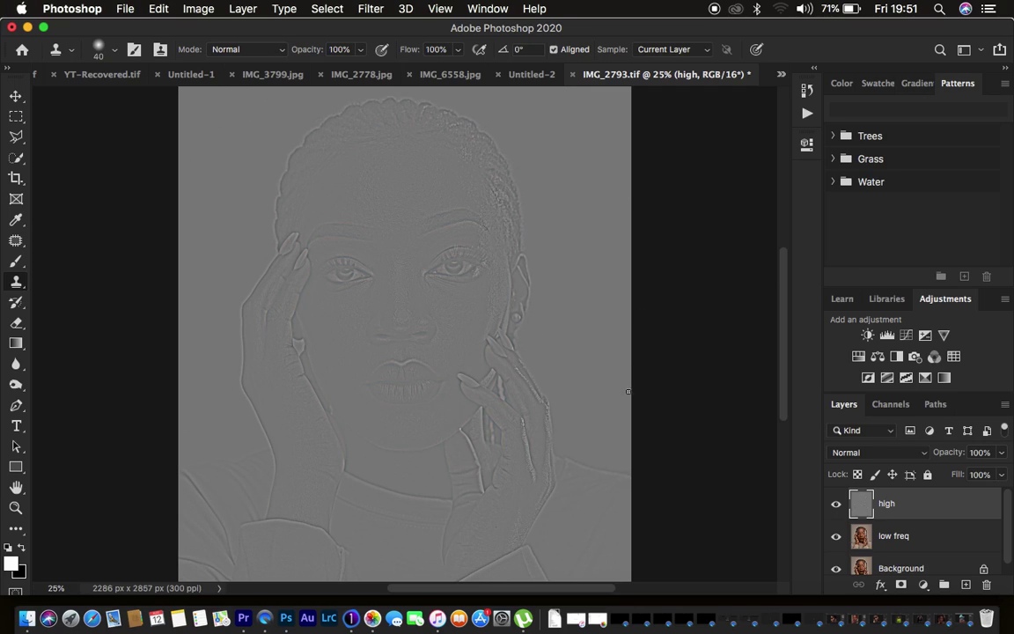
- Set high to Linear Light, group it with low freq as 'freq sep', and select low freq
click(858, 454)
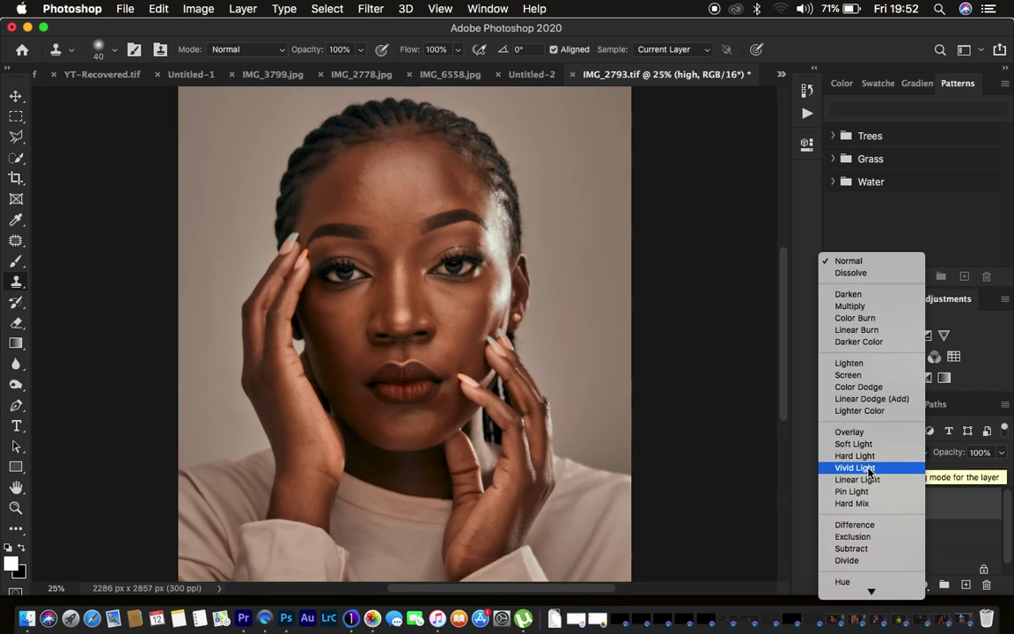
click(872, 480)
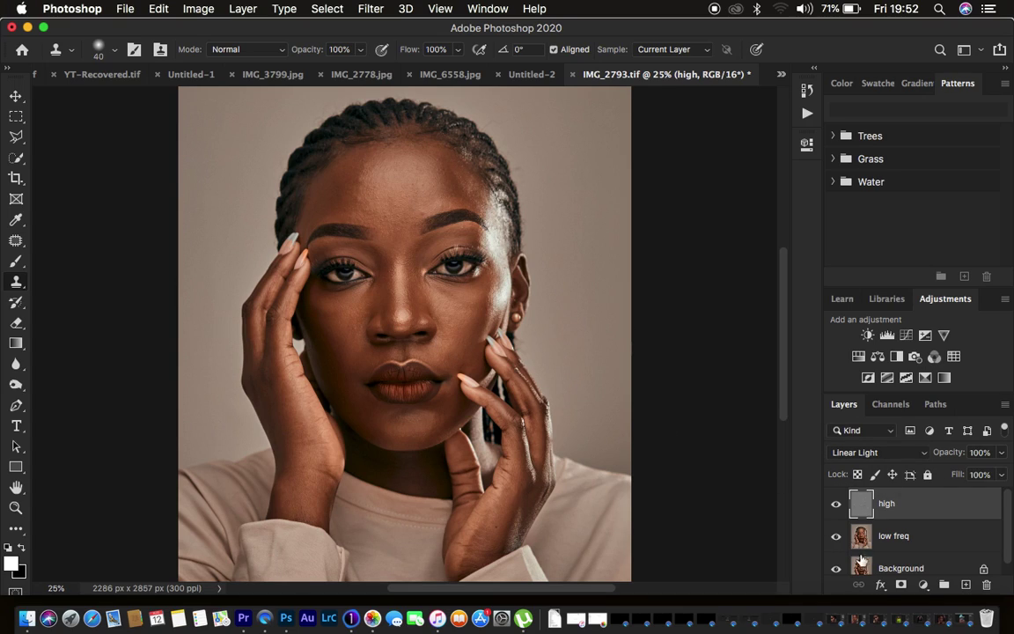
shift+click(935, 535)
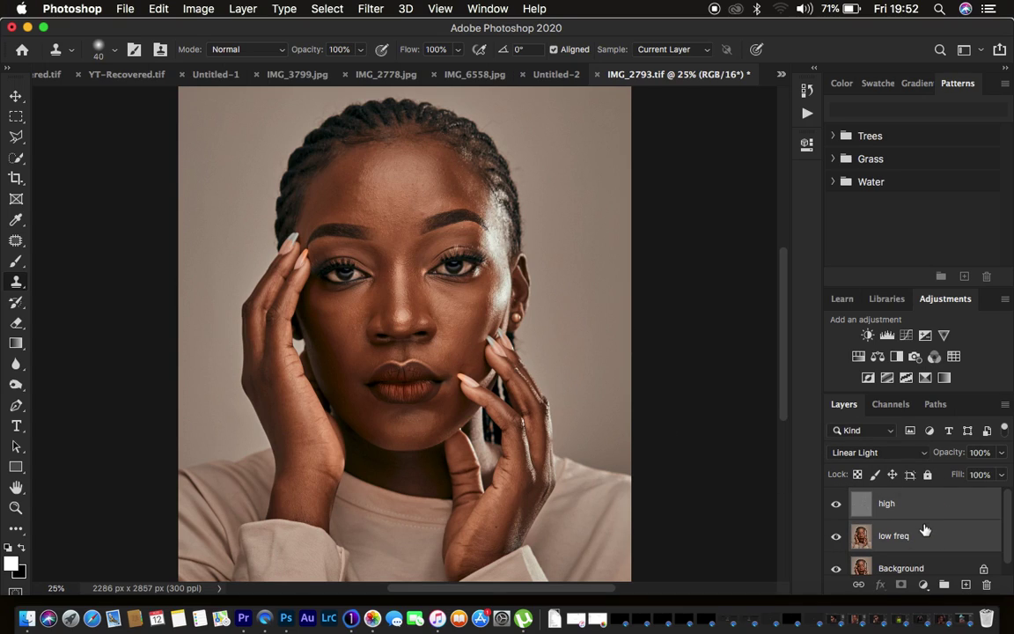
key(super+g)
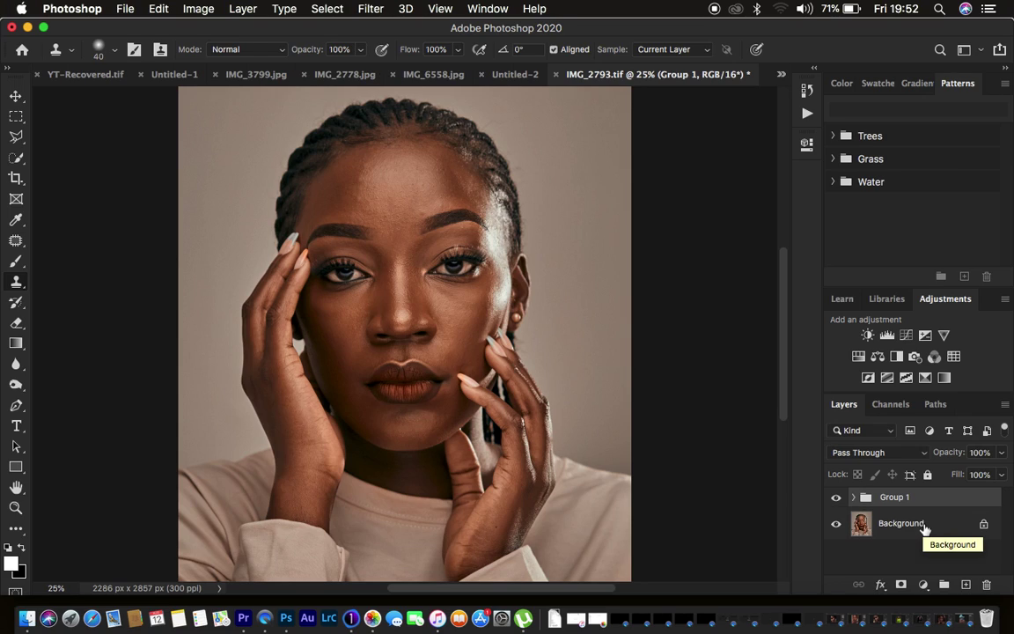
double_click(894, 497)
text(freq se)
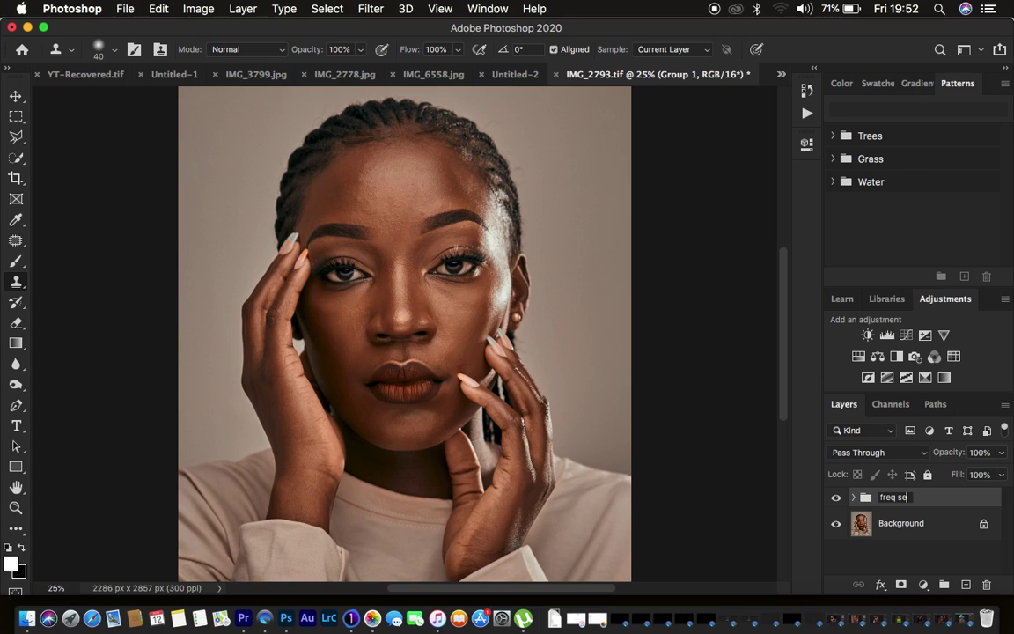
key(Return)
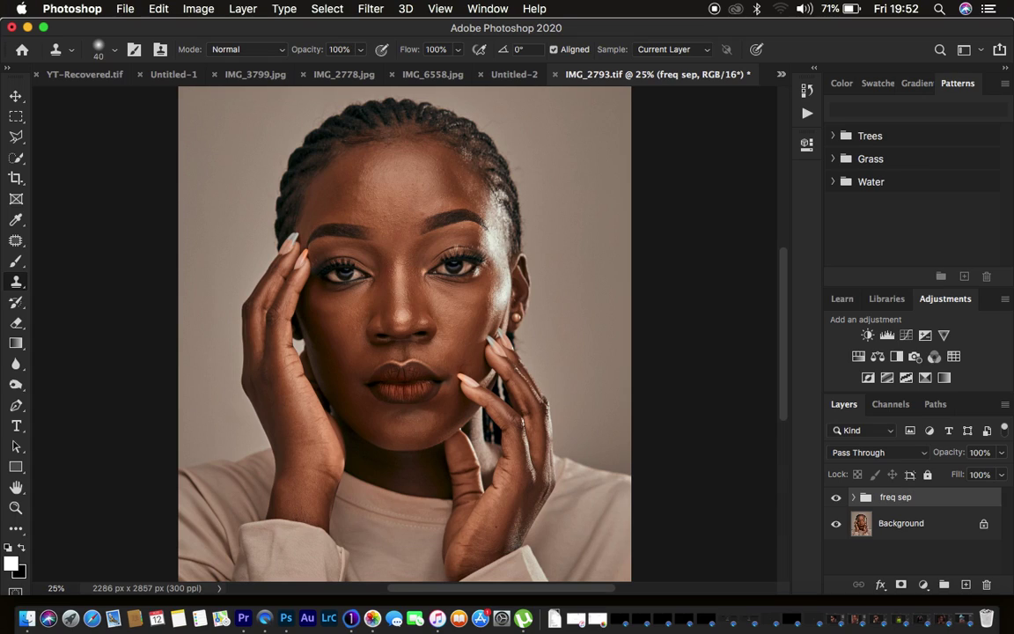
click(853, 497)
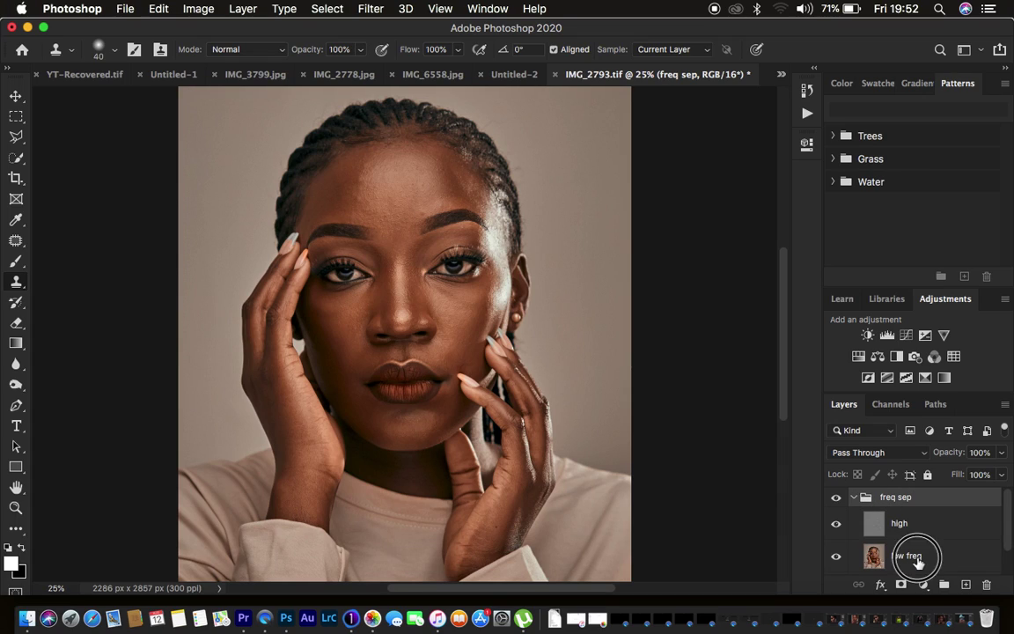
click(918, 554)
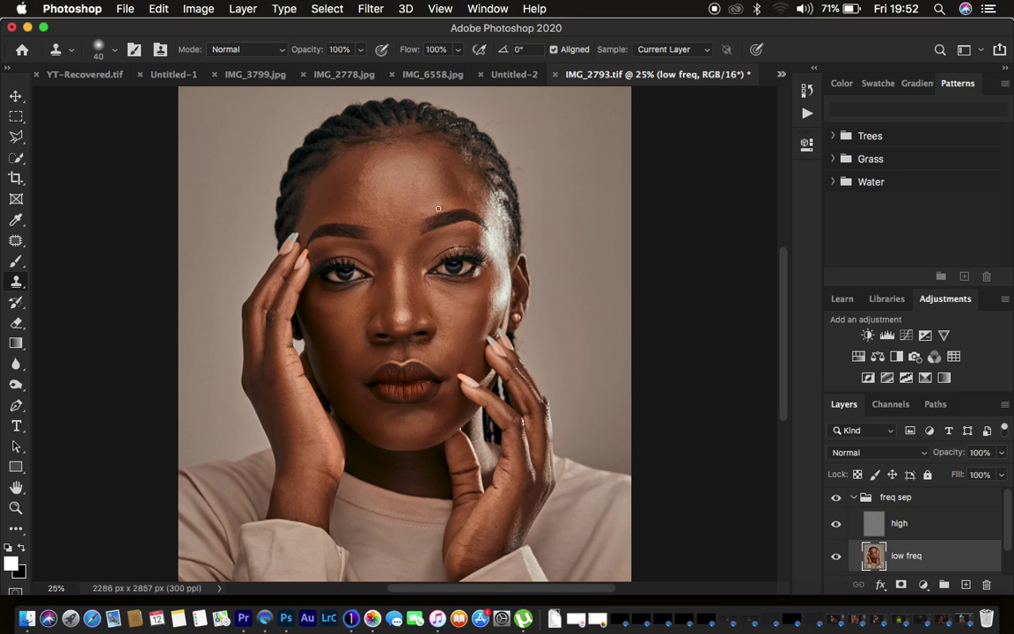
- Choose the Mixer Brush with Clean Brush after each stroke, and hide the high layer
click(22, 266)
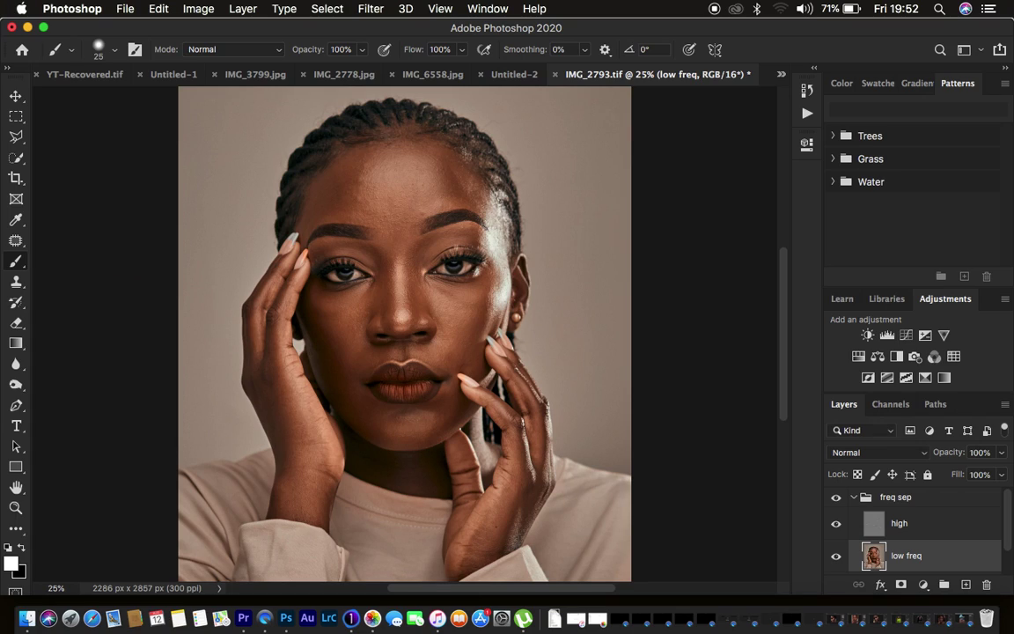
right_click(15, 266)
click(61, 304)
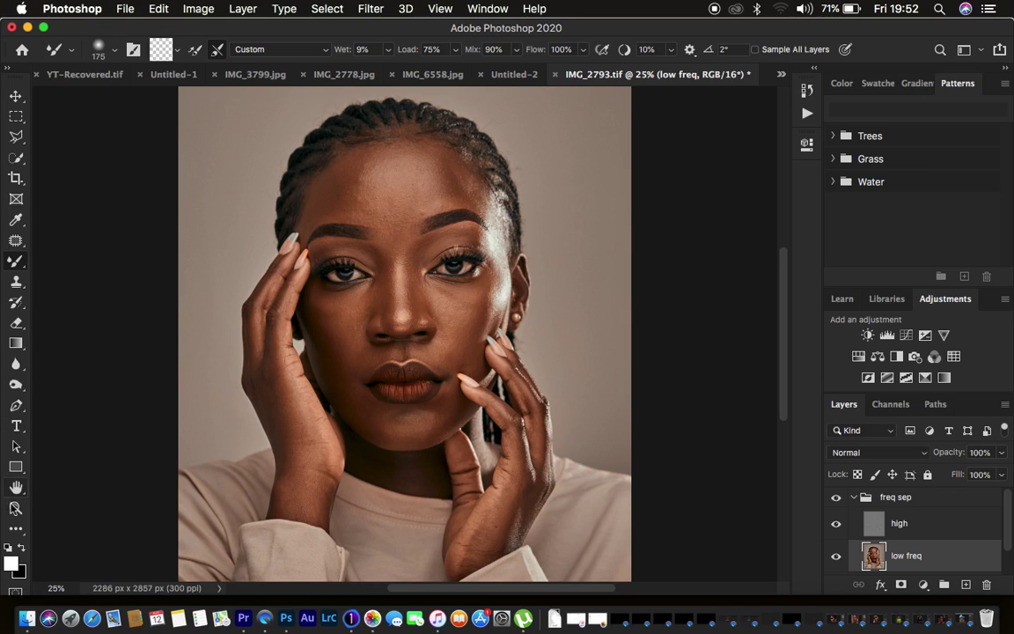
click(114, 50)
click(106, 49)
click(177, 51)
click(177, 83)
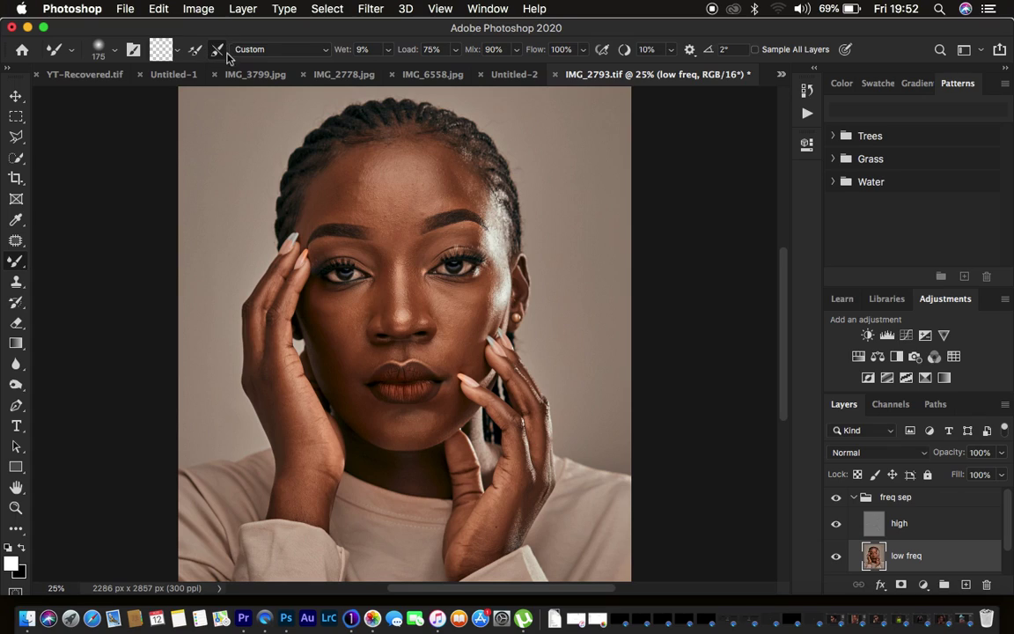
click(217, 49)
click(836, 523)
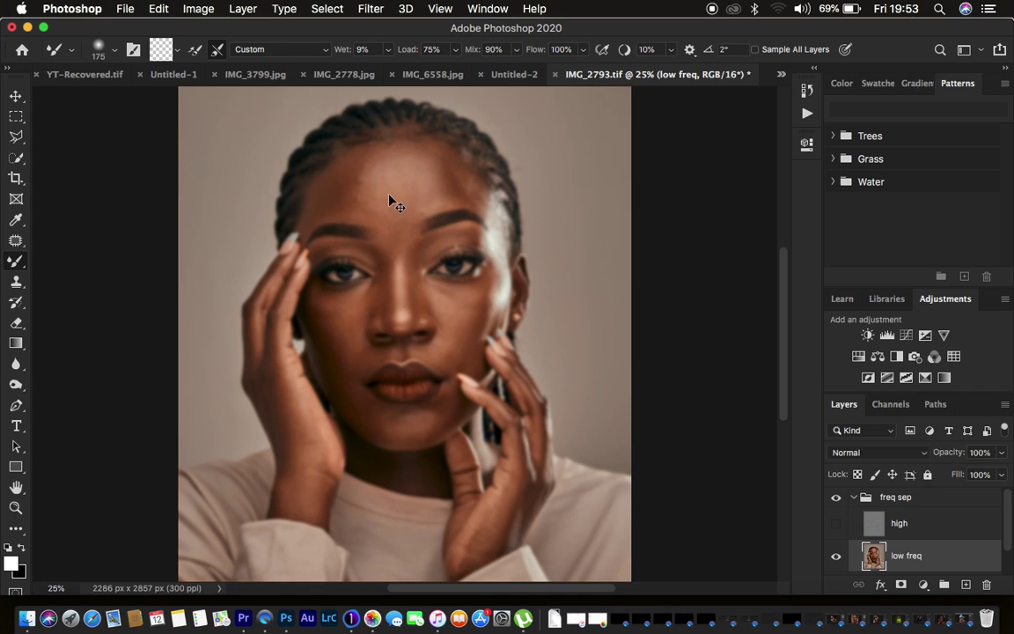
- Zoom in on the face and blend the uneven forehead skin tones with the Mixer Brush
key(super+plus)
key(super+plus)
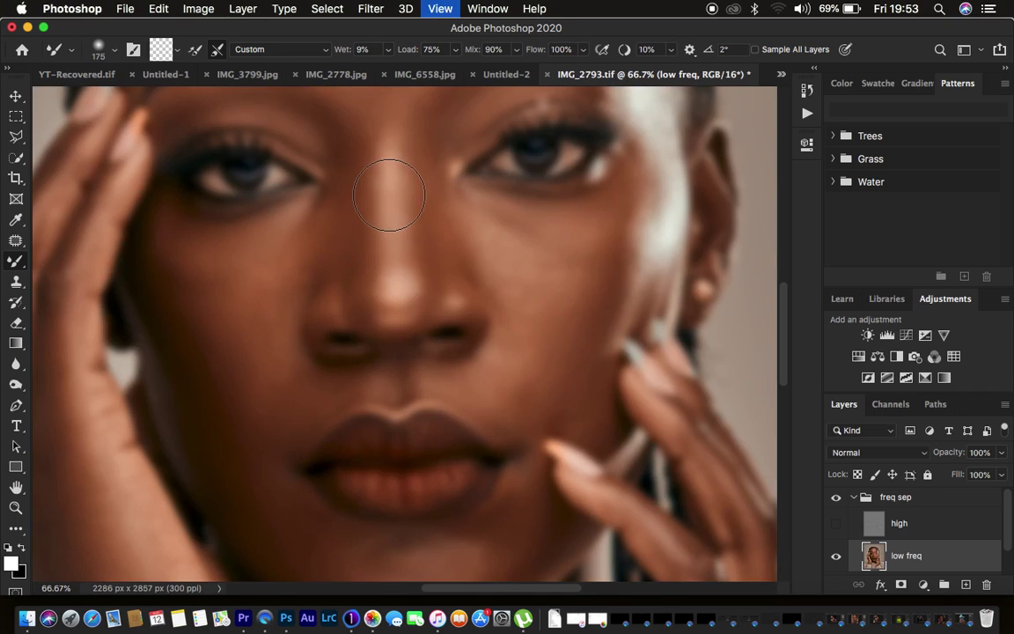
key(super+minus)
key(super+minus)
key(super+minus)
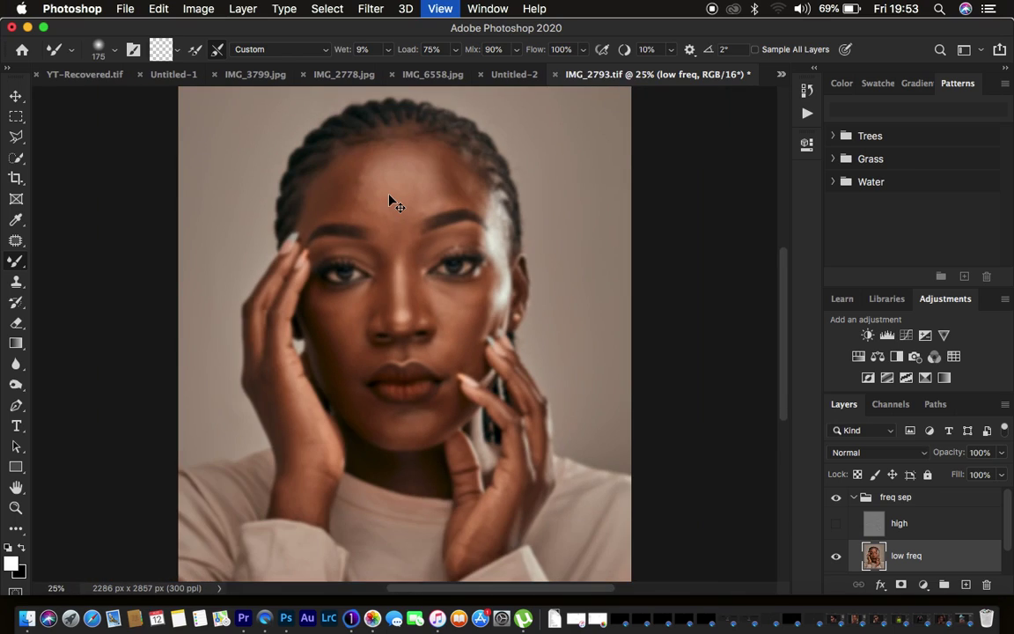
key(super+minus)
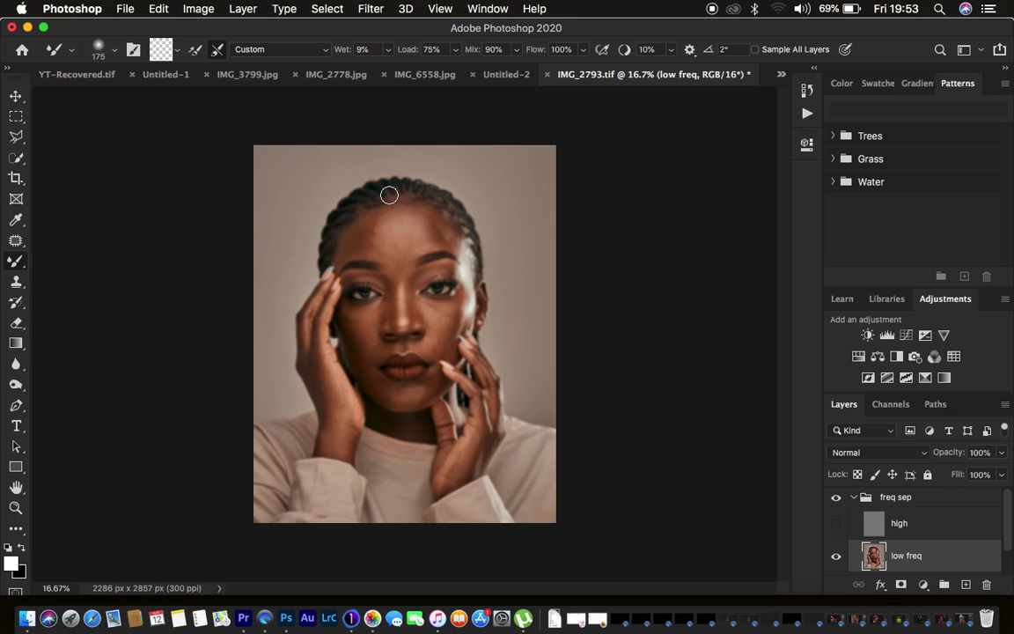
key(bracketright)
key(bracketright)
key(super+equal)
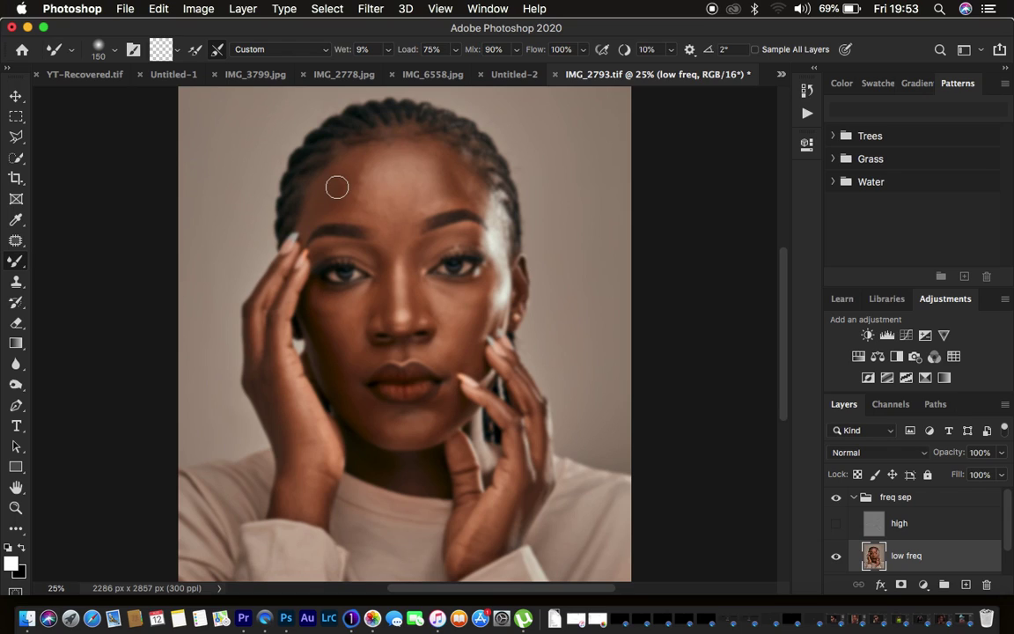
mouse_move(340, 174)
mouse_down()
mouse_move(333, 193)
mouse_move(340, 170)
mouse_move(344, 194)
mouse_move(328, 187)
mouse_move(339, 192)
mouse_move(351, 170)
mouse_move(317, 208)
mouse_move(357, 164)
mouse_move(385, 155)
mouse_move(471, 182)
mouse_move(418, 168)
mouse_move(433, 203)
mouse_move(451, 196)
mouse_move(456, 177)
mouse_move(474, 195)
mouse_move(447, 176)
mouse_move(445, 185)
mouse_move(421, 154)
mouse_move(437, 166)
mouse_move(403, 192)
mouse_move(358, 202)
mouse_move(367, 202)
mouse_move(376, 172)
mouse_move(389, 187)
mouse_move(357, 195)
mouse_move(356, 182)
mouse_move(379, 162)
mouse_move(439, 181)
mouse_move(366, 209)
mouse_move(393, 224)
mouse_move(412, 186)
mouse_move(421, 199)
mouse_move(436, 160)
mouse_move(445, 183)
mouse_up()
key(bracketleft)
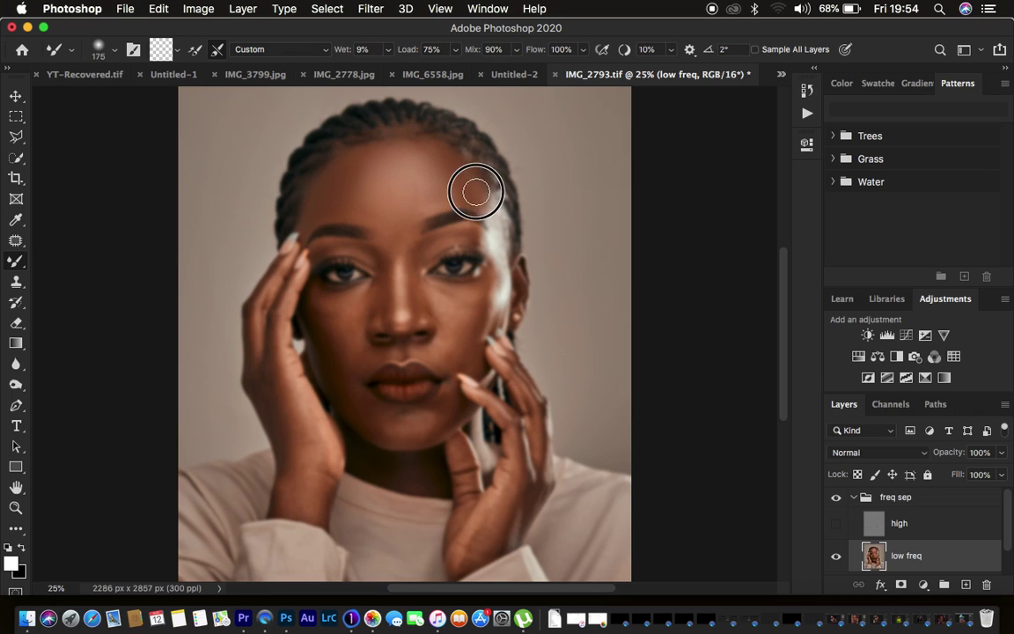
mouse_move(395, 217)
mouse_down()
mouse_move(396, 231)
mouse_move(357, 208)
mouse_move(352, 171)
mouse_move(346, 198)
mouse_move(381, 211)
mouse_move(410, 184)
mouse_move(431, 206)
mouse_move(388, 141)
mouse_move(313, 209)
mouse_move(342, 321)
mouse_move(356, 329)
mouse_move(342, 329)
mouse_move(362, 307)
mouse_move(333, 310)
mouse_move(344, 328)
mouse_move(337, 355)
mouse_move(319, 310)
mouse_move(338, 360)
mouse_move(330, 331)
mouse_move(334, 348)
mouse_up()
- Blend skin tones on the right cheek, chin, under the eyes, between the eyes and near the fingers
mouse_move(476, 300)
mouse_down()
mouse_move(459, 341)
mouse_move(470, 299)
mouse_move(439, 297)
mouse_move(482, 308)
mouse_move(467, 347)
mouse_move(455, 358)
mouse_move(459, 343)
mouse_move(453, 352)
mouse_move(444, 346)
mouse_move(470, 343)
mouse_move(478, 362)
mouse_move(462, 335)
mouse_move(444, 350)
mouse_move(359, 363)
mouse_up()
mouse_move(359, 402)
mouse_down()
mouse_move(376, 427)
mouse_move(366, 408)
mouse_move(423, 427)
mouse_move(356, 404)
mouse_move(446, 406)
mouse_move(449, 382)
mouse_move(442, 421)
mouse_move(440, 409)
mouse_move(465, 408)
mouse_move(438, 413)
mouse_move(446, 398)
mouse_move(387, 433)
mouse_move(418, 437)
mouse_move(398, 419)
mouse_up()
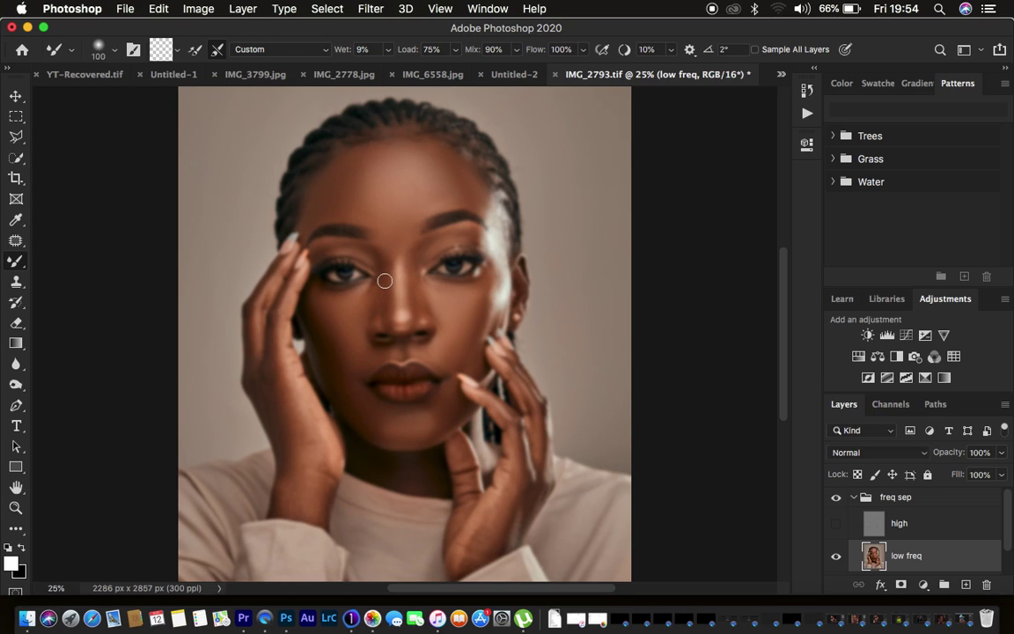
mouse_move(362, 295)
mouse_down()
mouse_move(365, 252)
mouse_move(384, 267)
mouse_move(384, 314)
mouse_move(384, 259)
mouse_move(373, 255)
mouse_move(390, 303)
mouse_move(369, 251)
mouse_move(389, 310)
mouse_move(419, 255)
mouse_move(412, 313)
mouse_move(414, 246)
mouse_move(414, 304)
mouse_up()
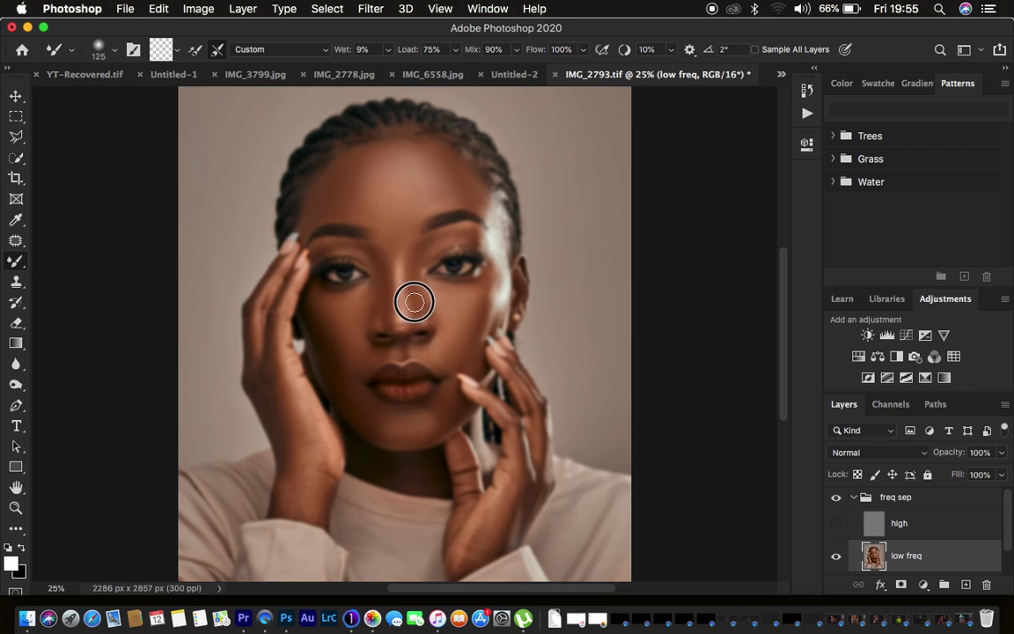
mouse_move(390, 241)
mouse_down()
mouse_move(385, 235)
mouse_move(399, 235)
mouse_move(410, 284)
mouse_move(453, 235)
mouse_move(469, 233)
mouse_up()
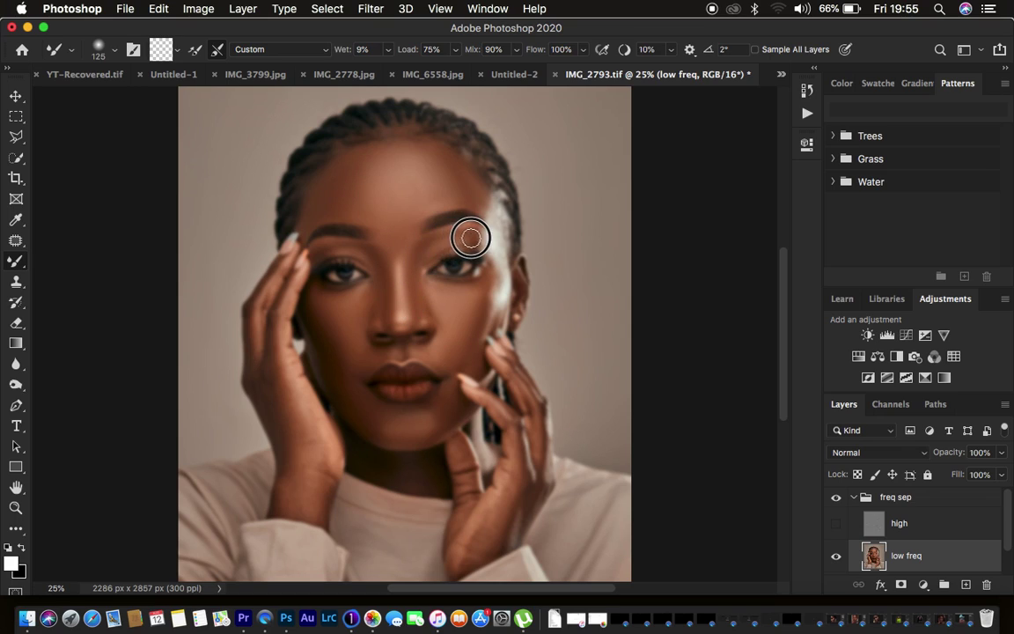
mouse_move(403, 367)
mouse_down()
mouse_move(370, 410)
mouse_move(384, 428)
mouse_move(442, 424)
mouse_move(453, 387)
mouse_up()
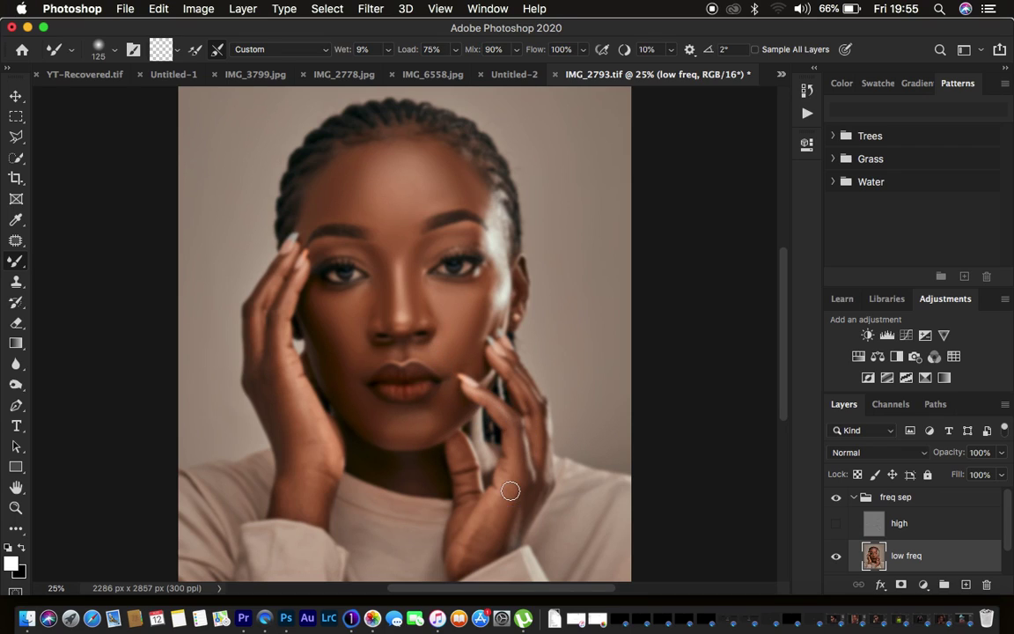
mouse_move(510, 491)
mouse_down()
mouse_move(480, 538)
mouse_move(495, 514)
mouse_move(500, 412)
mouse_move(516, 410)
mouse_move(518, 372)
mouse_move(537, 432)
mouse_up()
drag(520, 386, 507, 371)
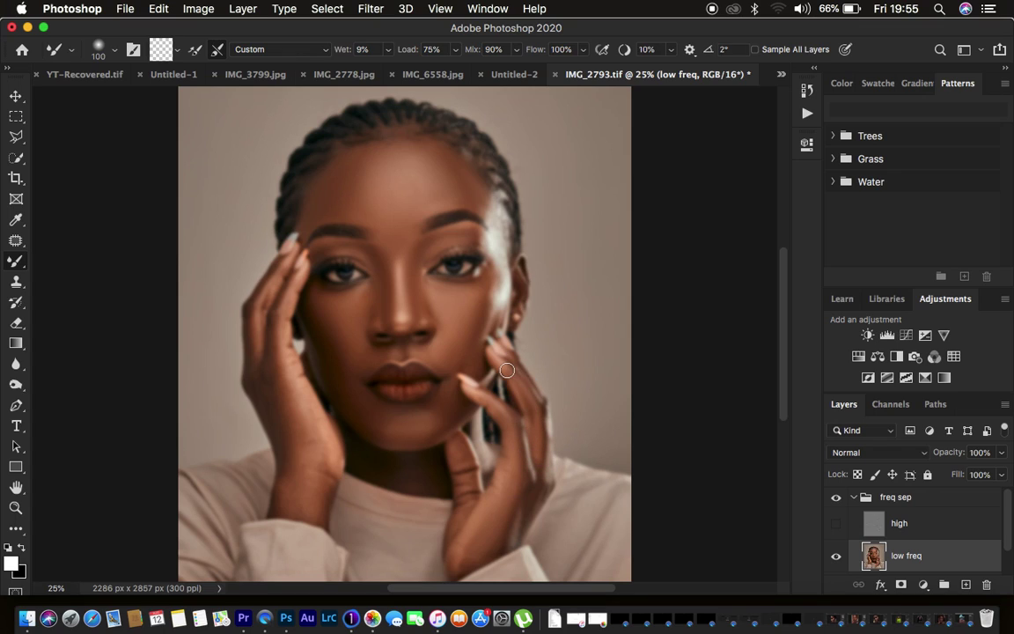
mouse_move(539, 419)
mouse_down()
mouse_move(535, 495)
mouse_move(523, 482)
mouse_move(496, 532)
mouse_move(459, 561)
mouse_move(412, 500)
mouse_up()
- With a slightly larger brush, blend the wrist, jaw, hand edge toward the temple, and forehead again
key(])
mouse_move(298, 473)
mouse_down()
mouse_move(299, 501)
mouse_move(321, 503)
mouse_move(297, 494)
mouse_move(275, 407)
mouse_move(287, 264)
mouse_move(264, 285)
mouse_move(277, 267)
mouse_move(258, 342)
mouse_move(254, 318)
mouse_move(259, 369)
mouse_move(272, 410)
mouse_move(322, 440)
mouse_up()
mouse_move(266, 353)
mouse_down()
mouse_move(315, 410)
mouse_move(328, 473)
mouse_move(297, 421)
mouse_move(298, 480)
mouse_move(325, 494)
mouse_move(275, 390)
mouse_move(294, 410)
mouse_up()
mouse_move(269, 322)
mouse_down()
mouse_move(266, 306)
mouse_move(330, 216)
mouse_up()
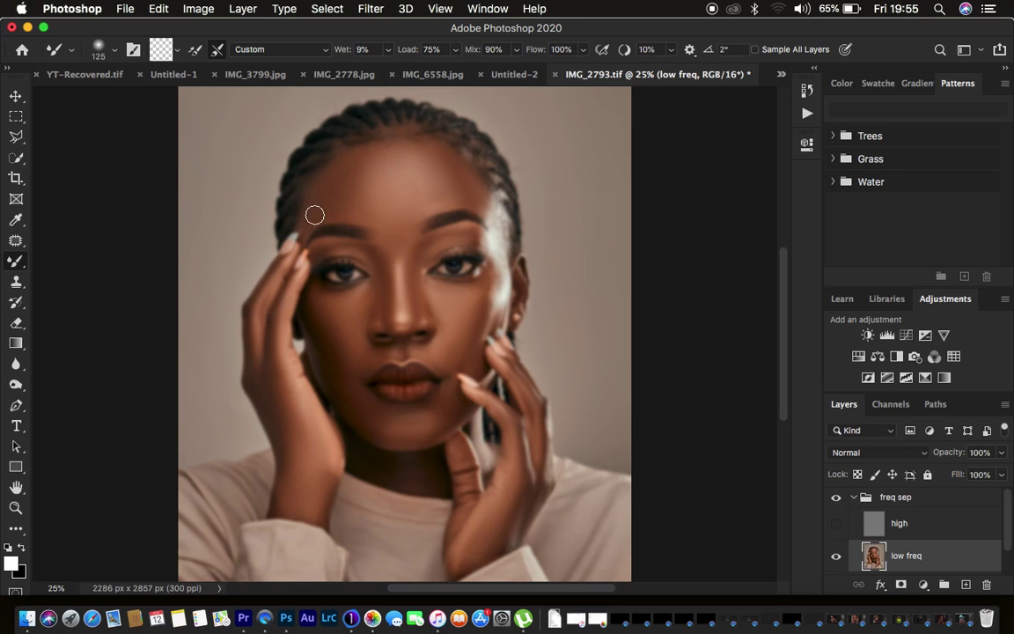
mouse_move(441, 156)
mouse_down()
mouse_move(446, 186)
mouse_move(431, 185)
mouse_up()
- Show the high layer again and toggle the freq sep group to compare before and after
click(837, 527)
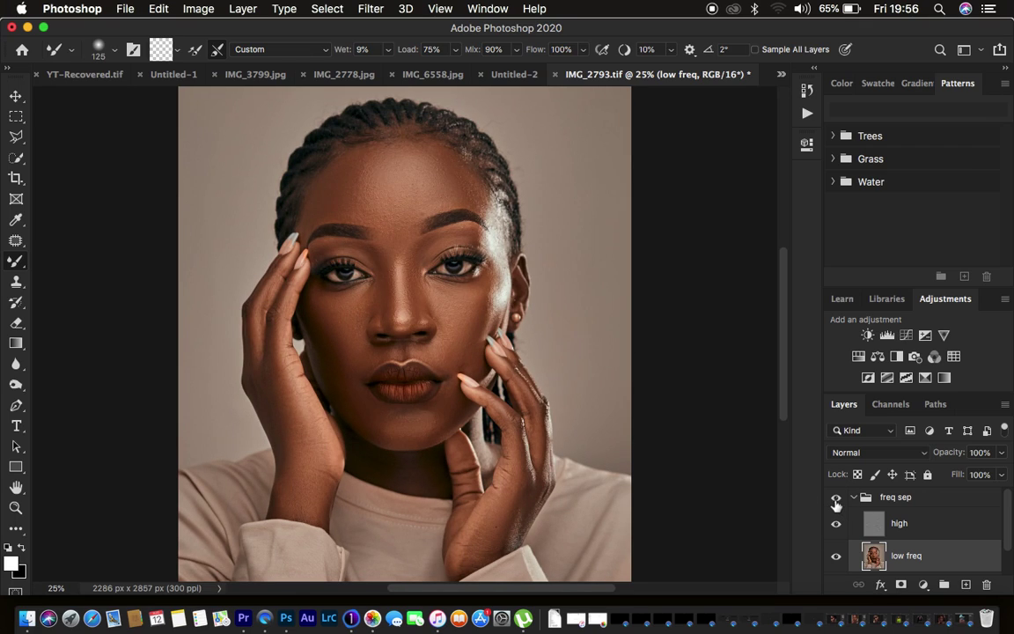
click(838, 505)
click(837, 499)
- Select the freehand Lasso Tool with a 22 px feather
click(18, 161)
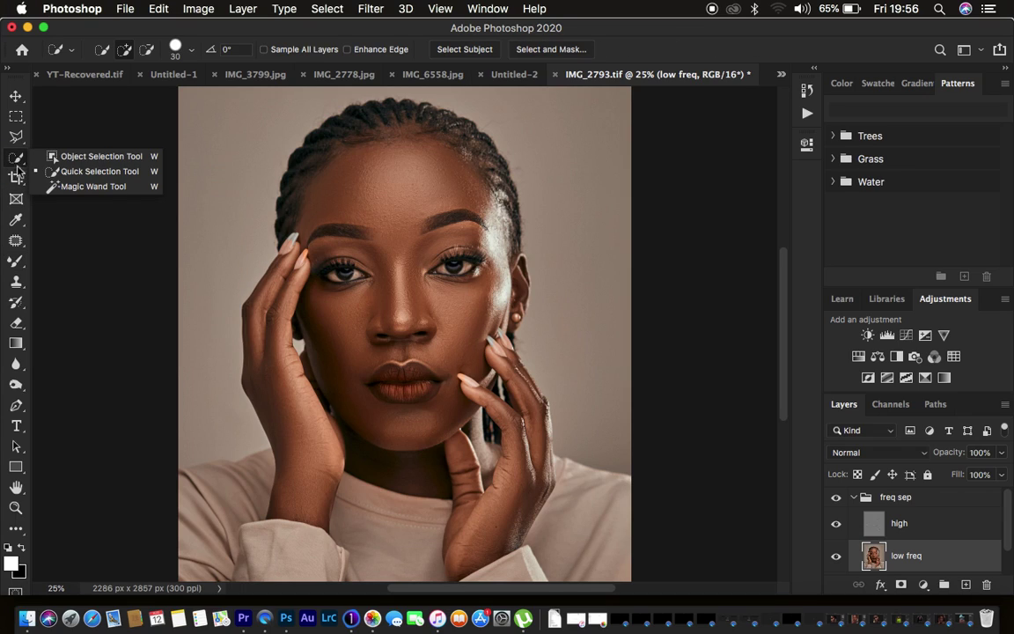
click(51, 243)
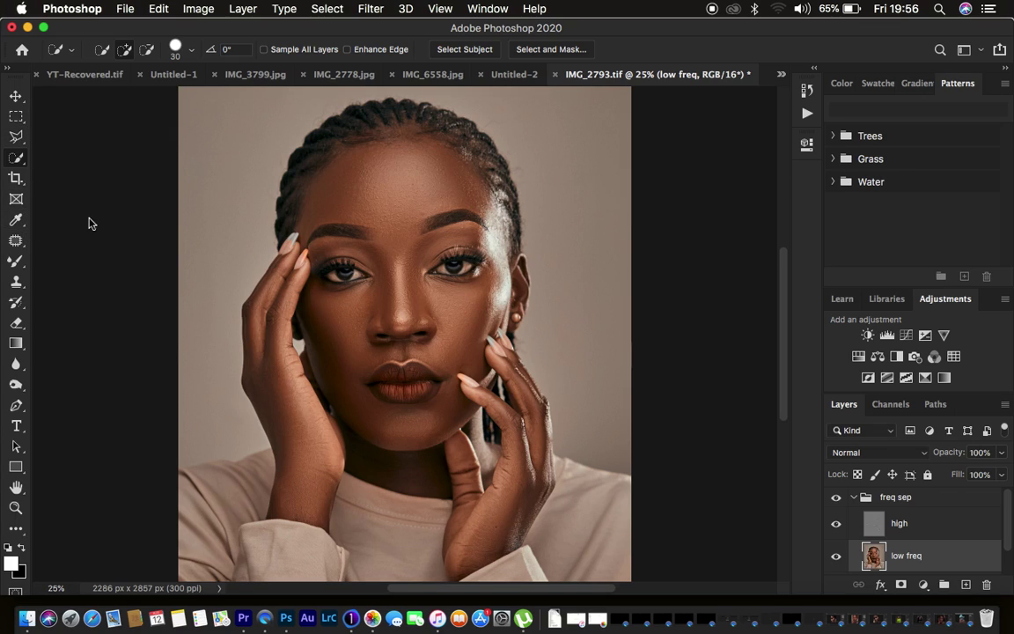
click(16, 179)
click(15, 179)
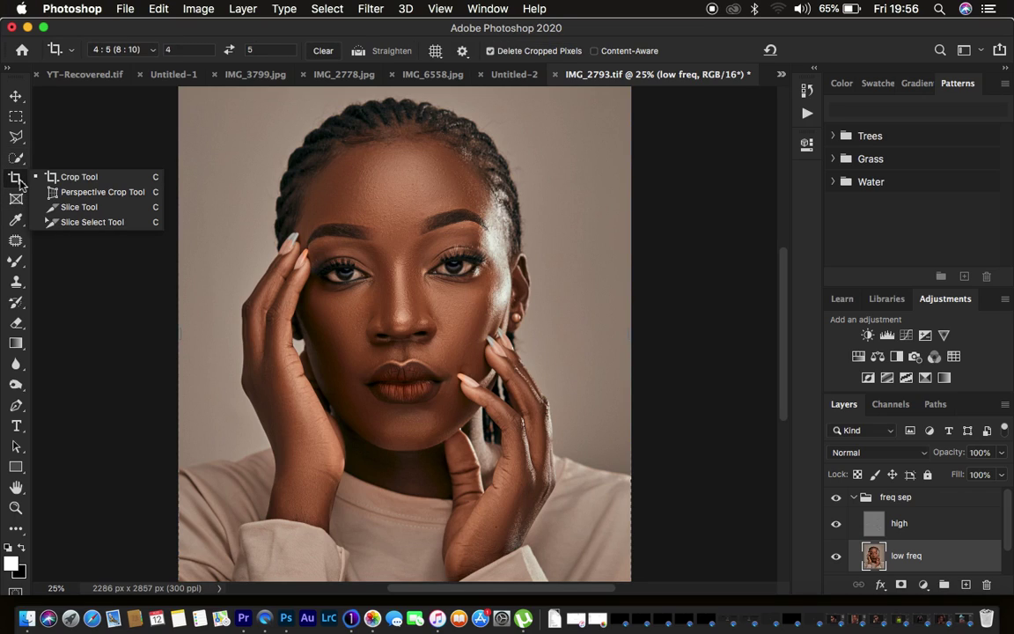
click(18, 159)
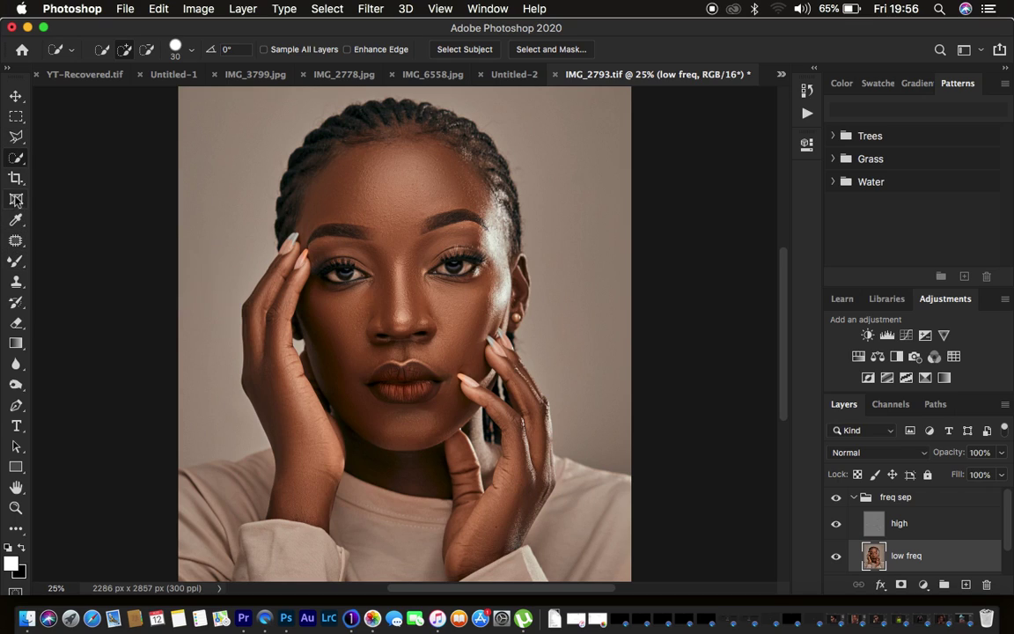
click(15, 139)
click(62, 139)
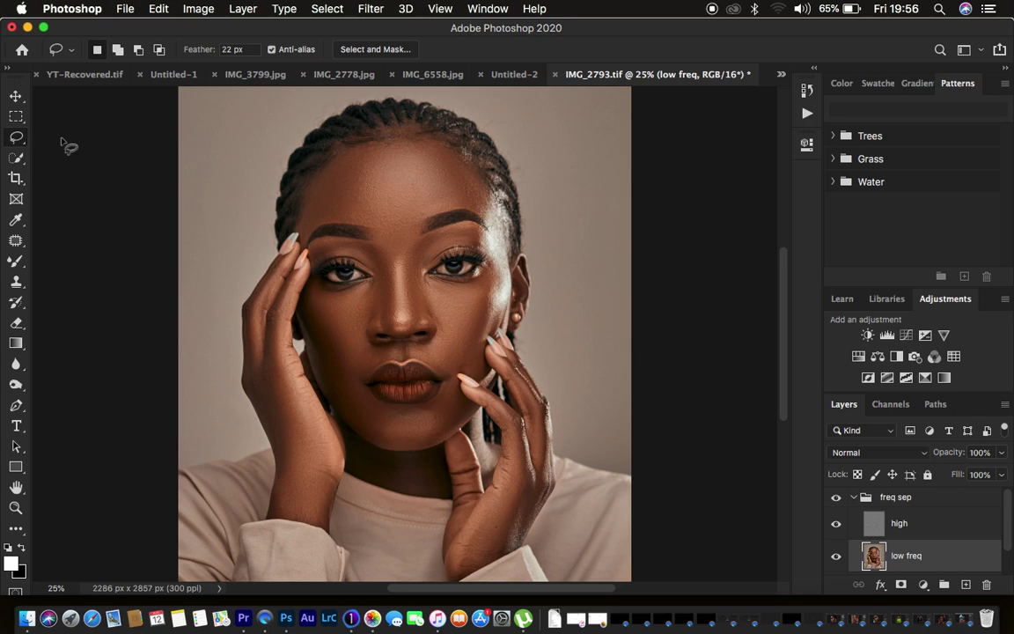
- Lasso the forehead area below the hairline on the low freq layer
drag(16, 136, 53, 145)
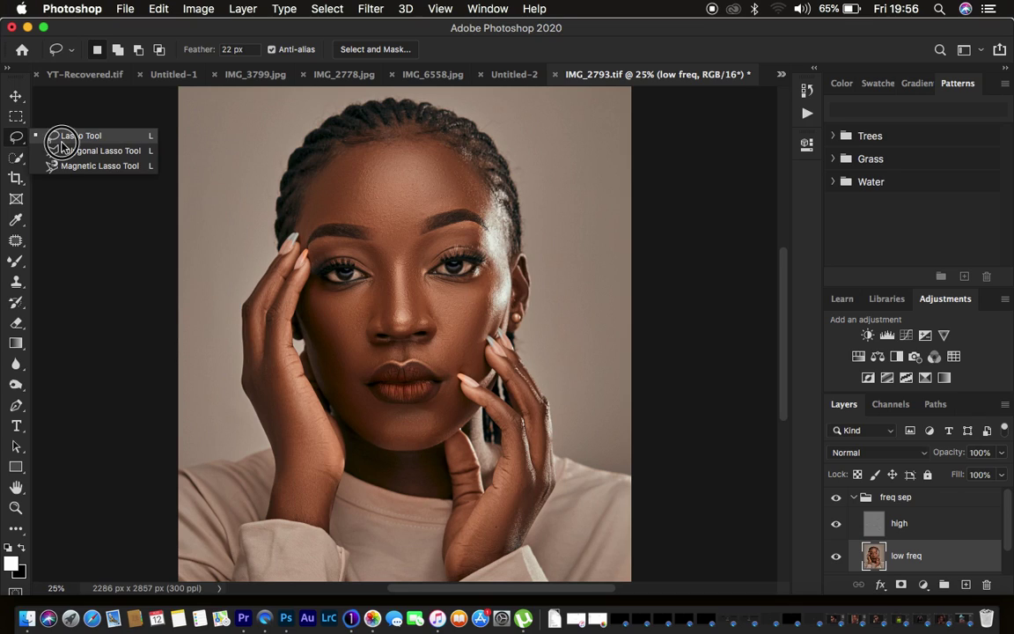
click(53, 140)
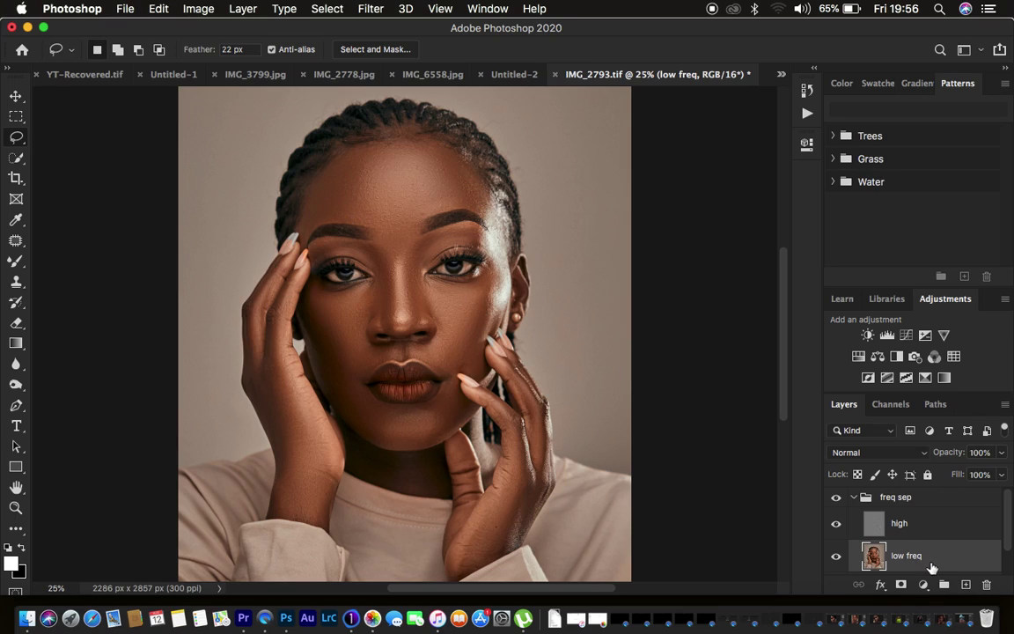
mouse_move(321, 174)
mouse_down()
mouse_move(344, 155)
mouse_move(401, 146)
mouse_move(468, 162)
mouse_move(487, 206)
mouse_move(432, 215)
mouse_move(380, 249)
mouse_move(373, 221)
mouse_move(305, 231)
mouse_move(305, 199)
mouse_move(333, 167)
mouse_up()
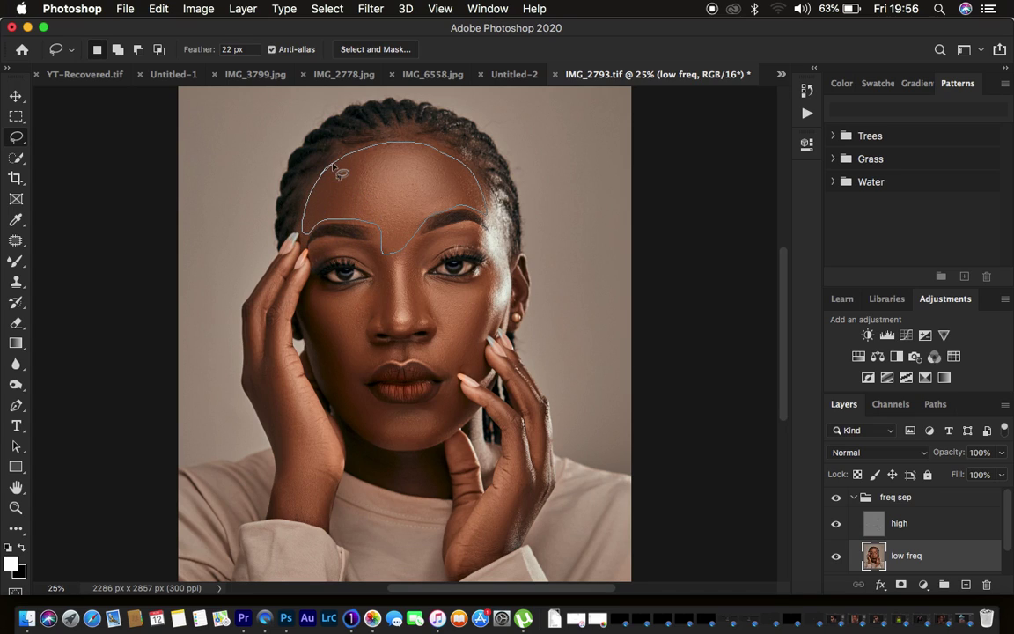
- Blur the forehead selection with a 21-pixel Gaussian Blur
click(370, 8)
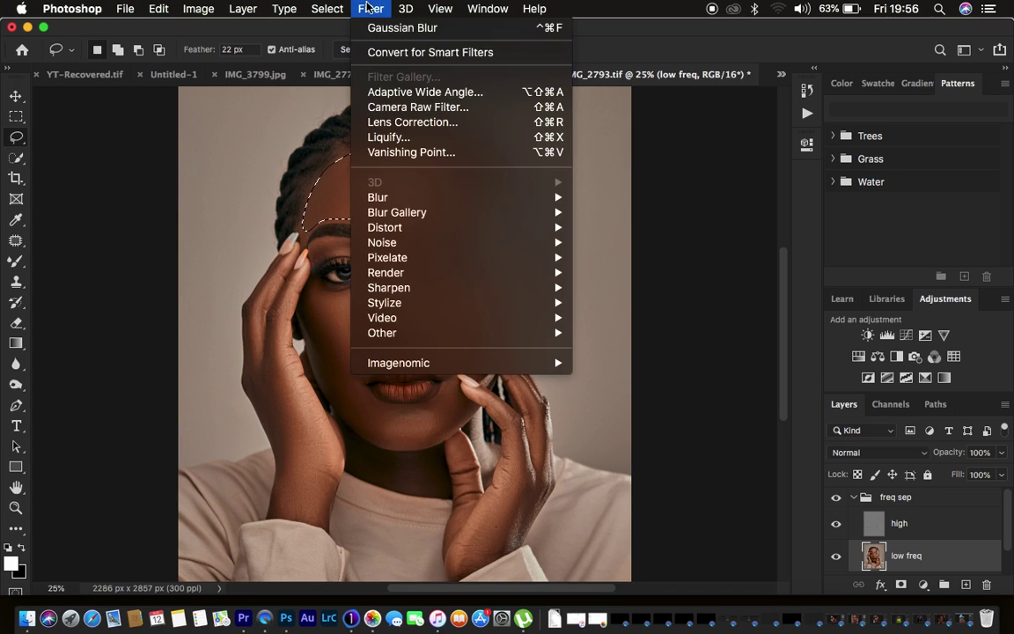
mouse_move(384, 196)
click(613, 258)
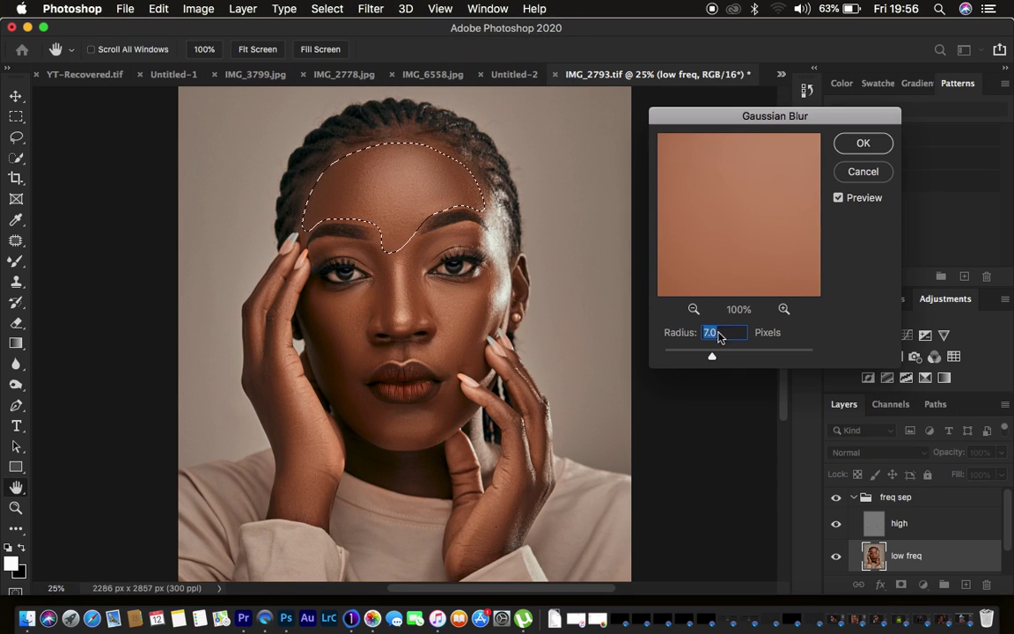
drag(713, 356, 731, 359)
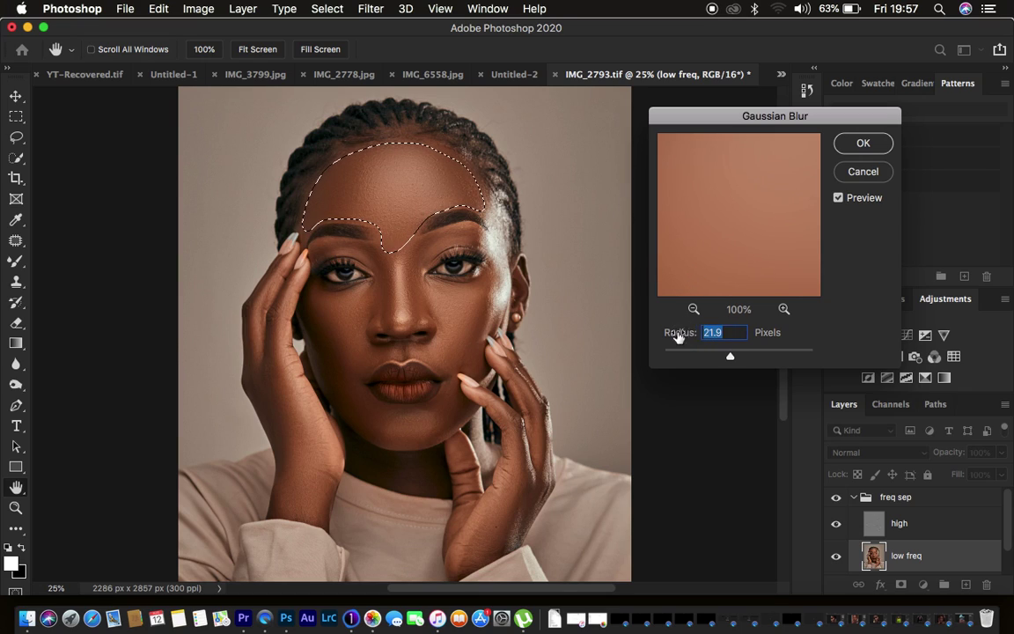
text(7)
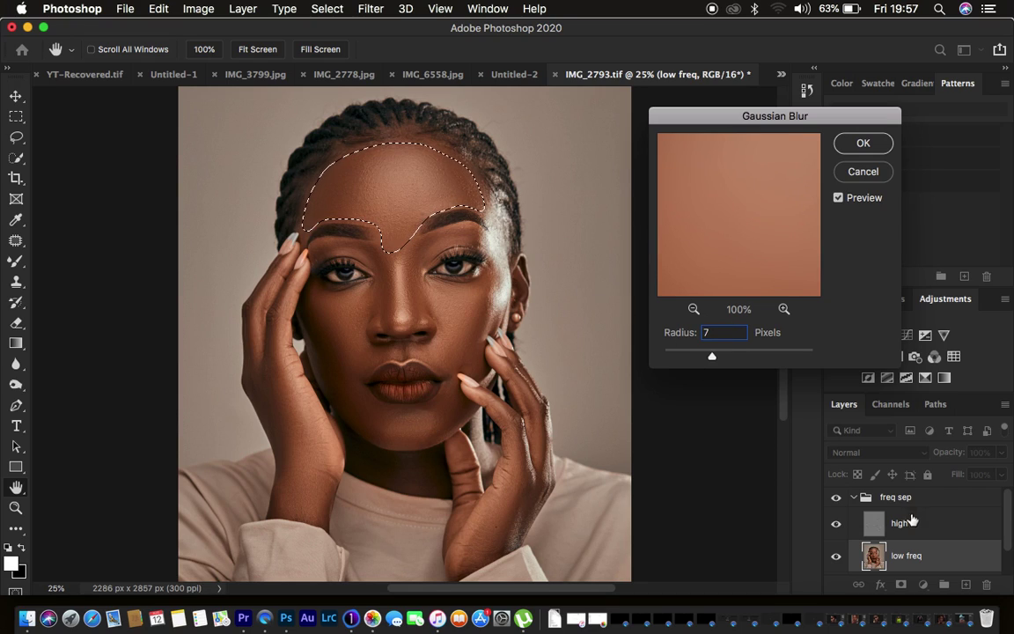
mouse_move(724, 334)
mouse_down()
mouse_move(689, 332)
mouse_move(725, 333)
mouse_up()
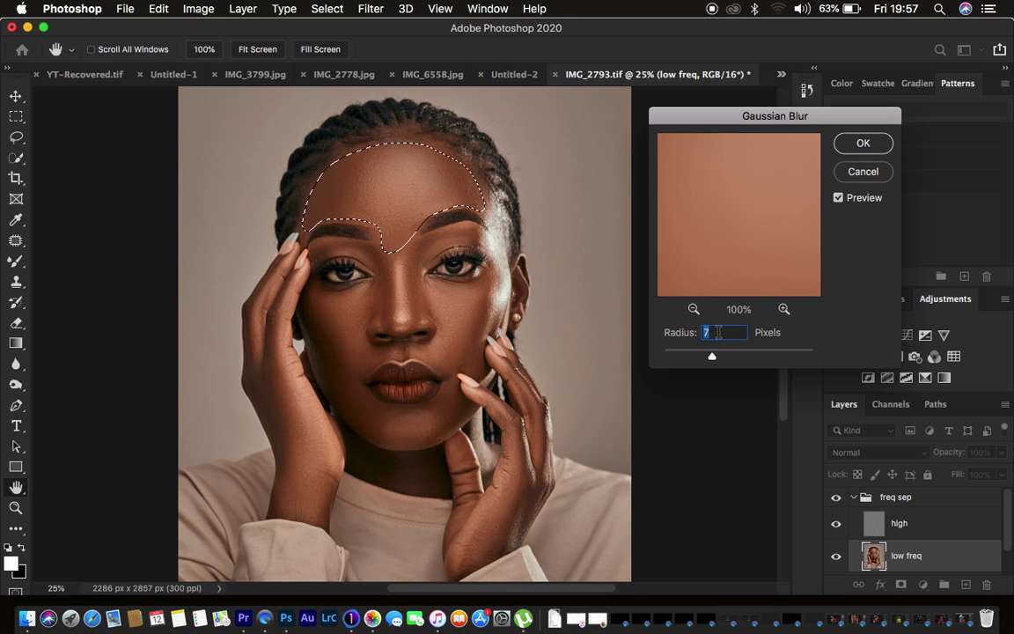
text(21)
click(863, 142)
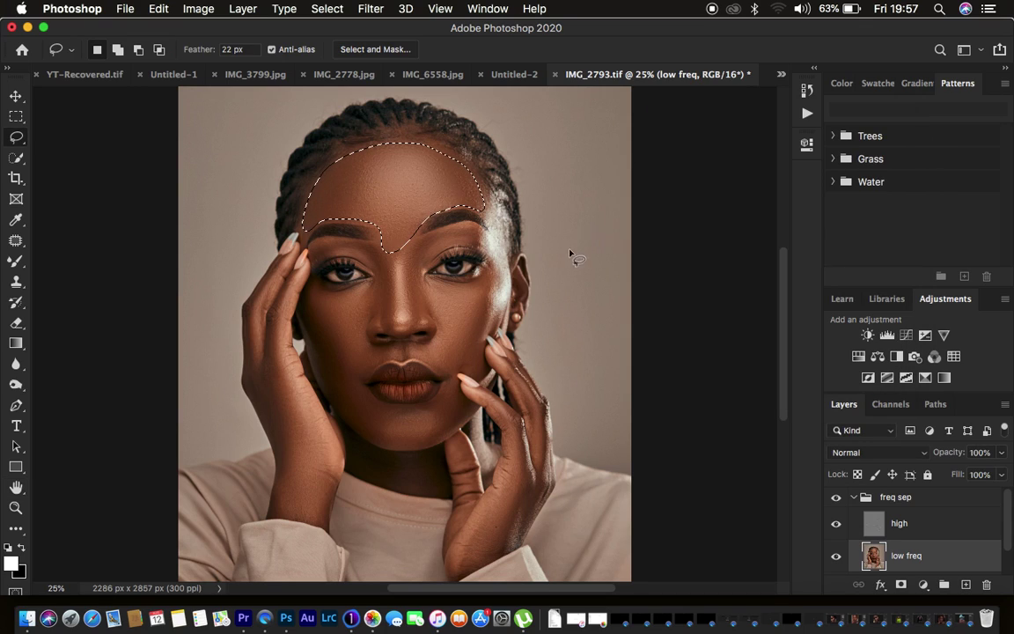
- Lasso and Gaussian-blur the right cheek and then the left cheek under the eyes
click(437, 284)
mouse_move(437, 284)
mouse_down()
mouse_move(483, 281)
mouse_move(489, 305)
mouse_move(448, 335)
mouse_move(429, 287)
mouse_up()
right_click(458, 308)
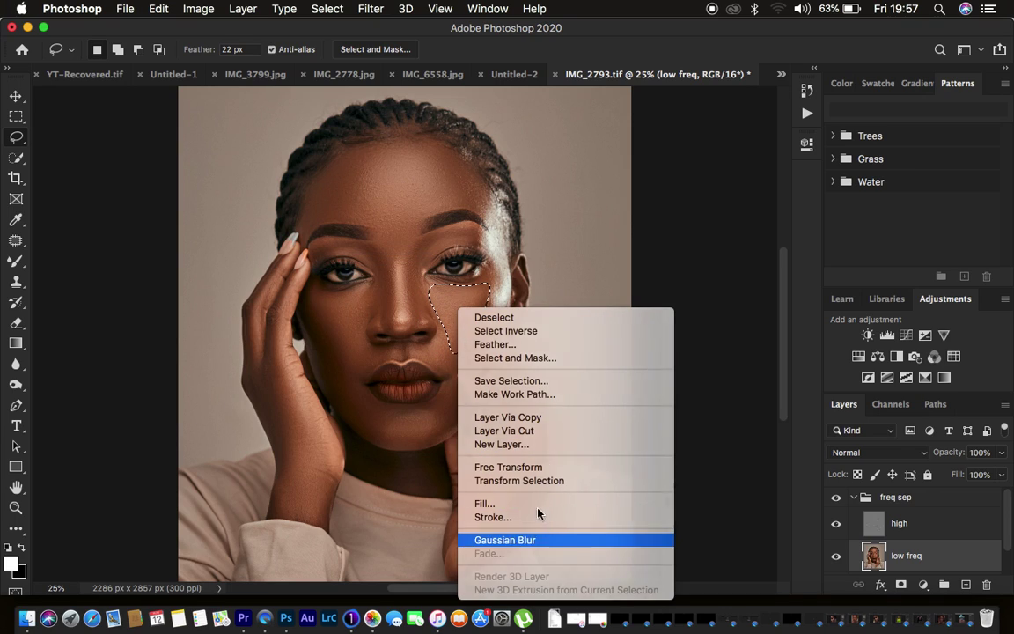
click(511, 540)
click(324, 299)
mouse_move(324, 299)
mouse_down()
mouse_move(376, 286)
mouse_move(369, 369)
mouse_move(341, 373)
mouse_move(327, 310)
mouse_up()
right_click(330, 308)
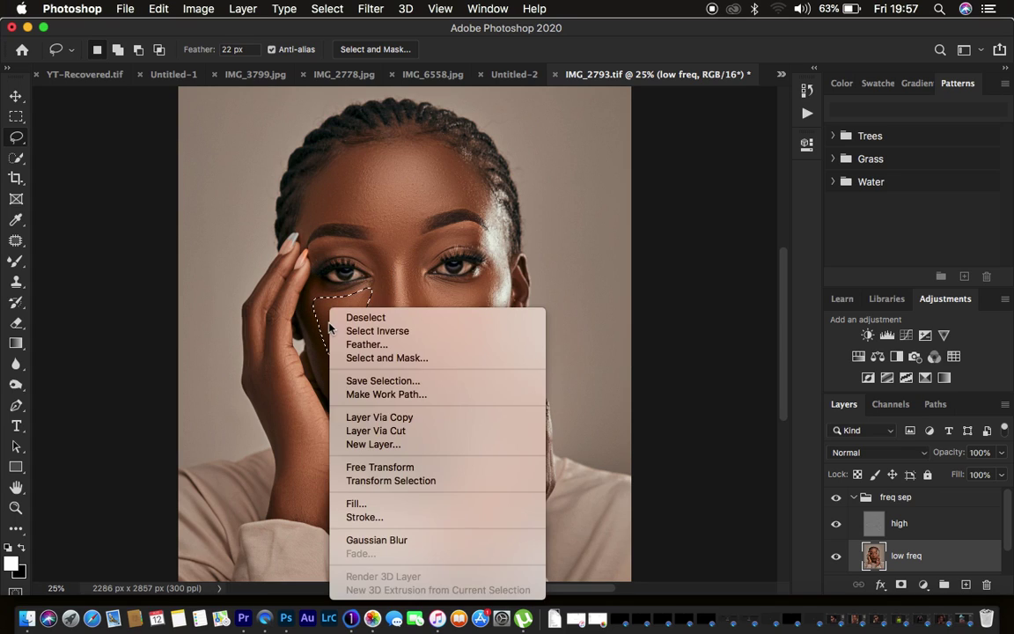
click(404, 540)
click(431, 462)
- Lasso and Gaussian-blur the cheek beside the lips and the left jaw around the chin
mouse_move(453, 324)
mouse_down()
mouse_move(423, 354)
mouse_move(475, 377)
mouse_move(471, 335)
mouse_up()
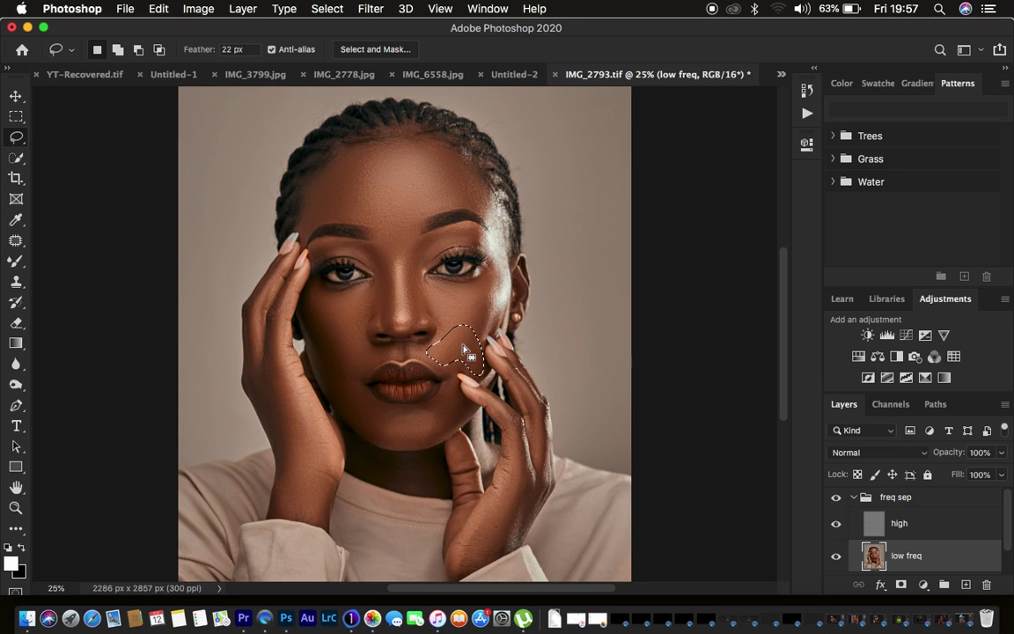
right_click(467, 352)
click(536, 540)
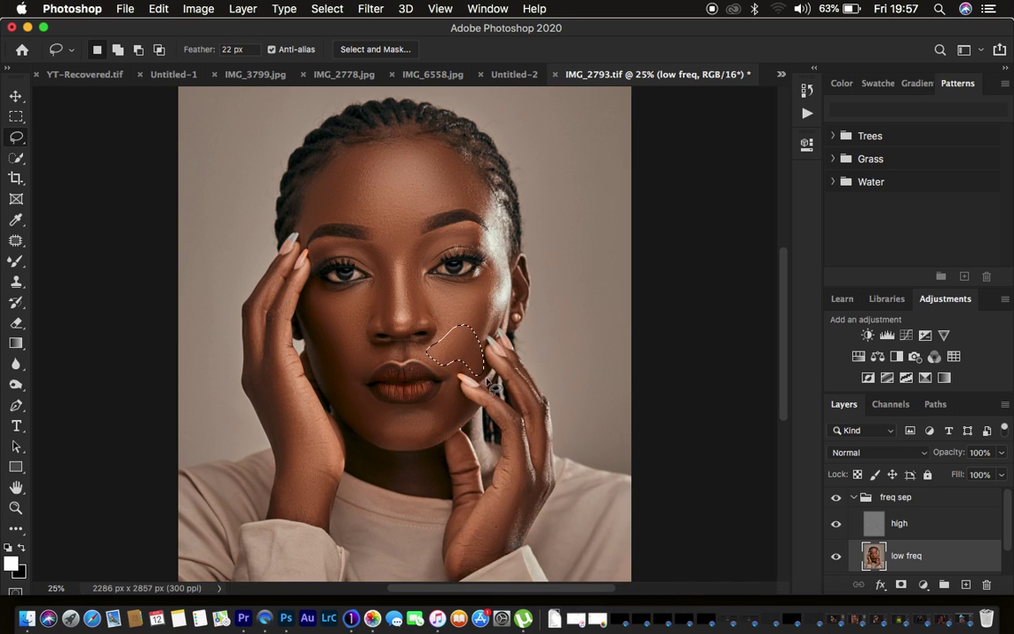
right_click(465, 309)
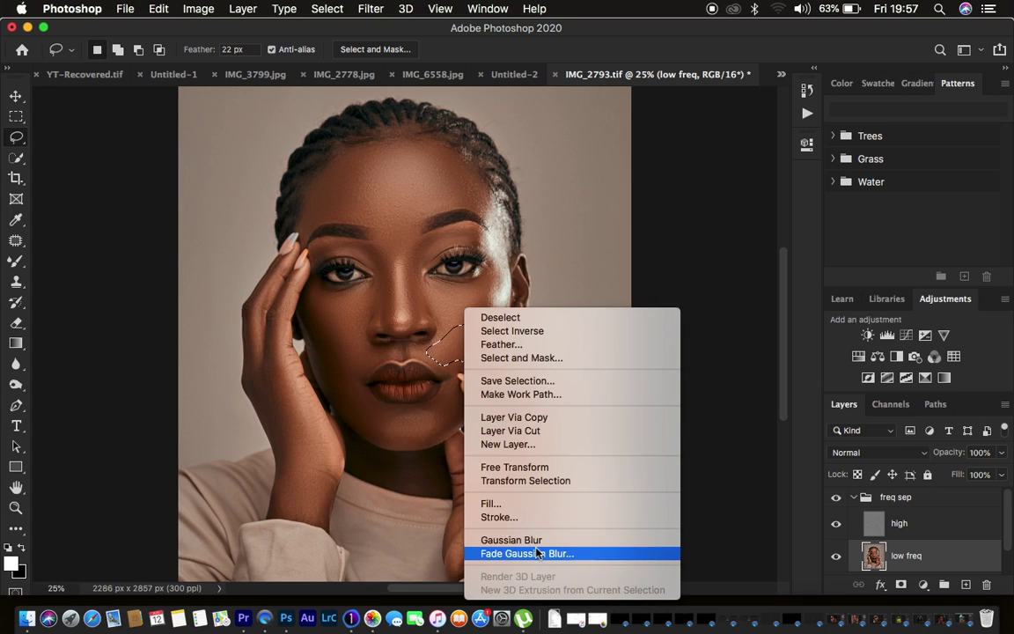
click(421, 420)
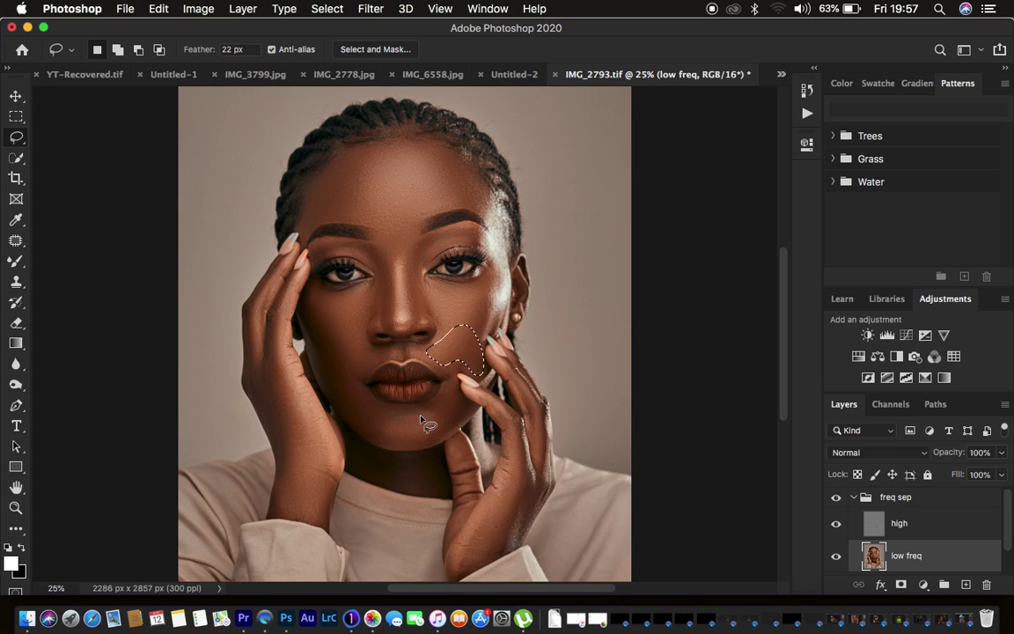
mouse_move(343, 371)
mouse_down()
mouse_move(369, 429)
mouse_move(394, 446)
mouse_move(433, 437)
mouse_move(456, 411)
mouse_move(448, 397)
mouse_move(415, 412)
mouse_move(385, 406)
mouse_move(345, 374)
mouse_up()
right_click(393, 417)
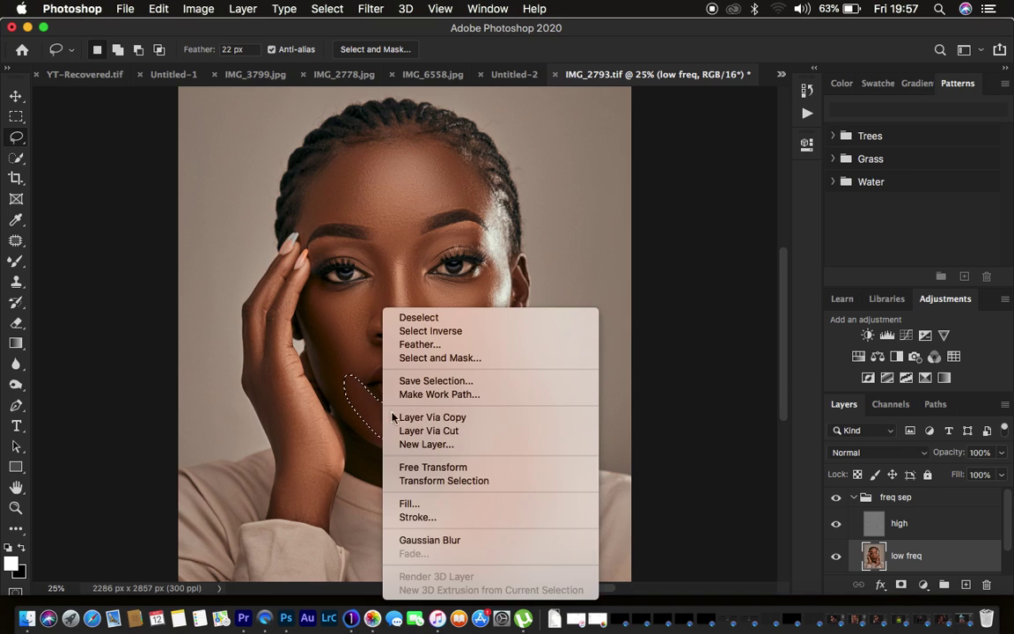
key(Escape)
click(516, 464)
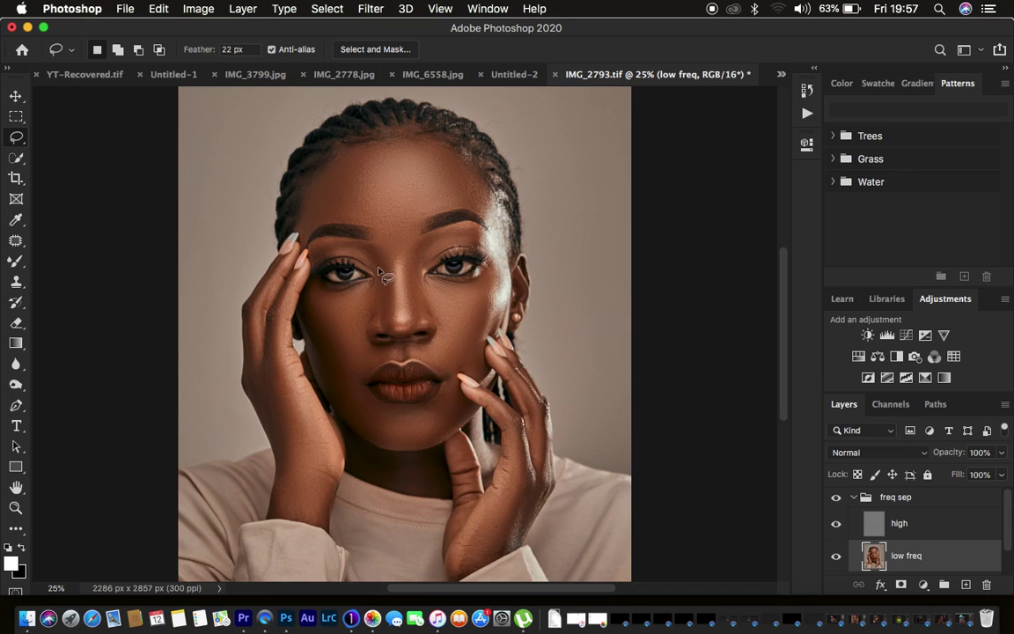
- Lasso and Gaussian-blur the skin on both sides of the nose
mouse_move(354, 239)
mouse_down()
mouse_move(383, 253)
mouse_move(394, 278)
mouse_move(385, 328)
mouse_move(369, 318)
mouse_move(378, 289)
mouse_move(355, 241)
mouse_up()
right_click(368, 265)
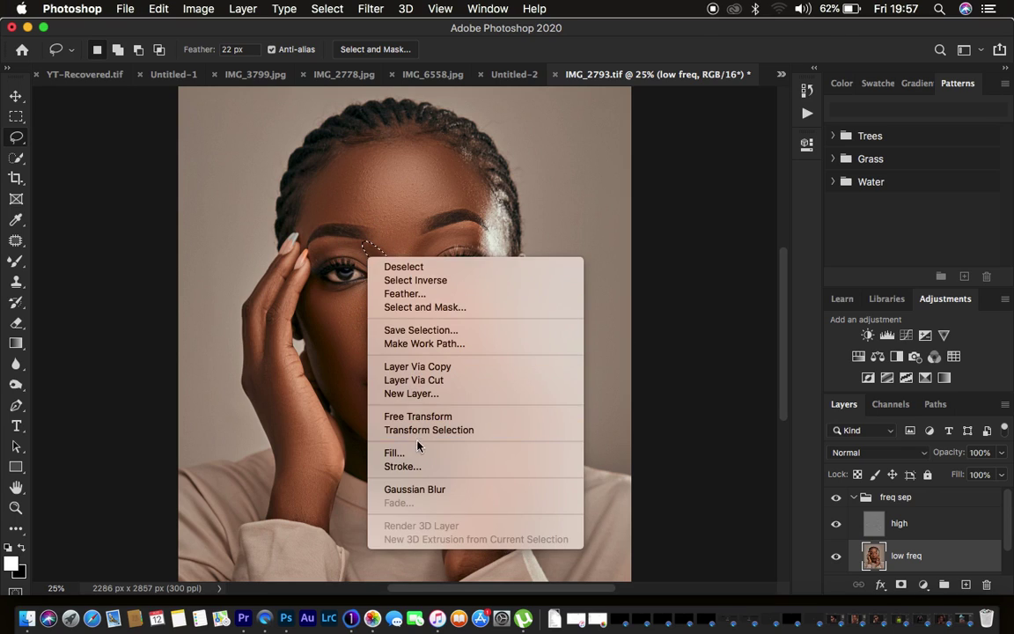
click(430, 489)
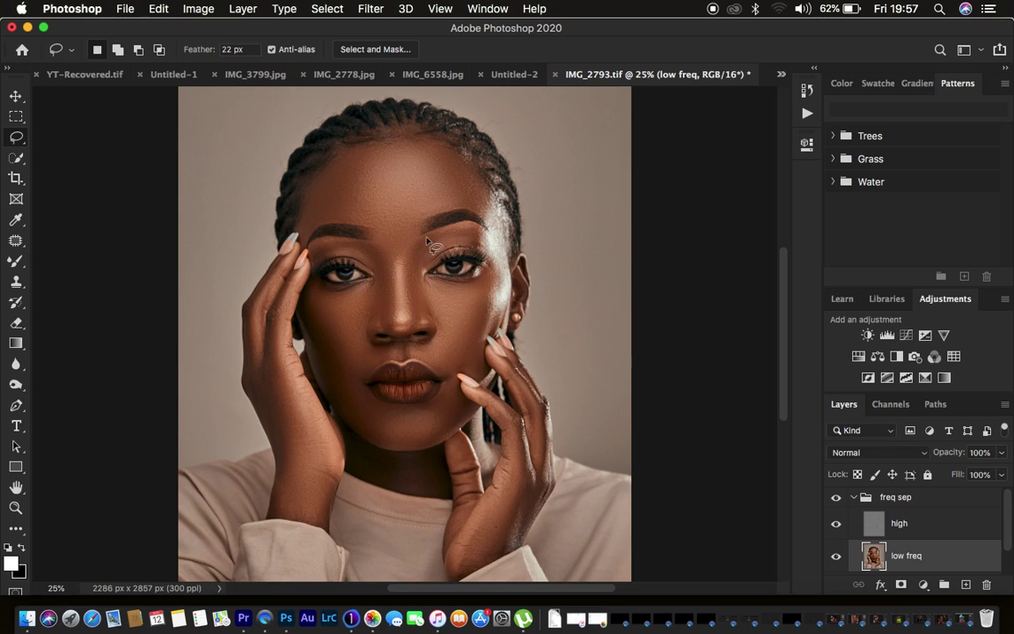
mouse_move(431, 237)
mouse_down()
mouse_move(410, 262)
mouse_move(412, 327)
mouse_move(436, 310)
mouse_move(429, 242)
mouse_up()
right_click(421, 302)
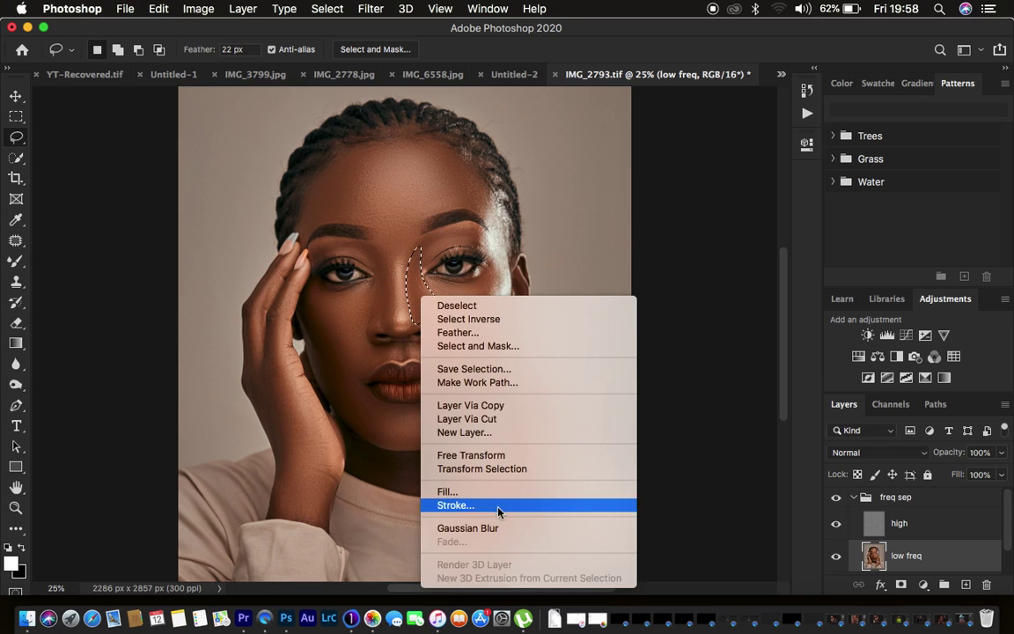
click(502, 523)
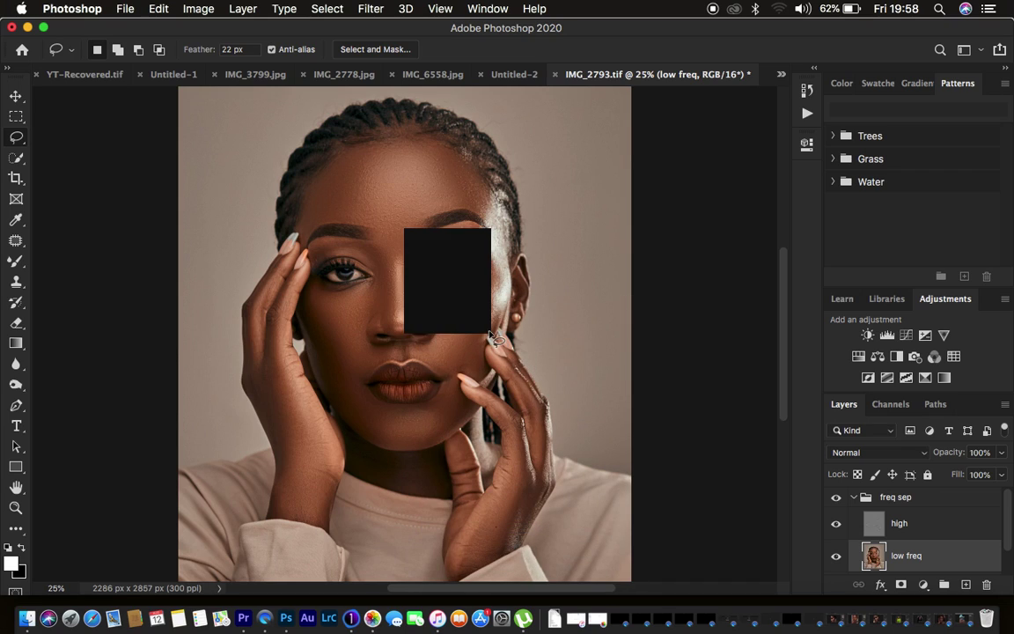
- Clear the selection, check the whole portrait, zoom back in and select the 'high' layer
key(super+d)
key(super+minus)
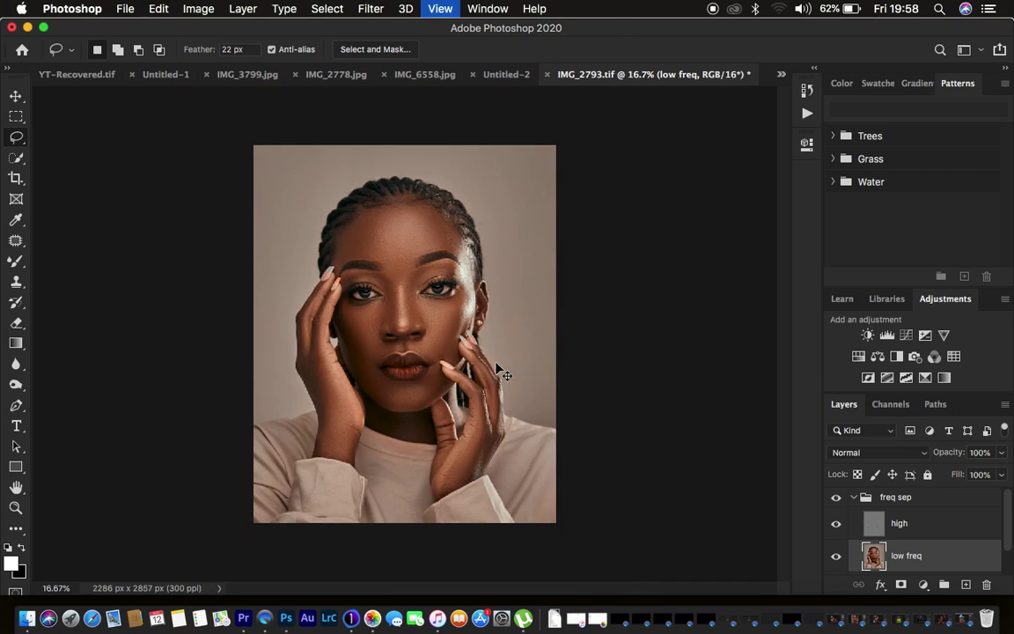
key(super+equal)
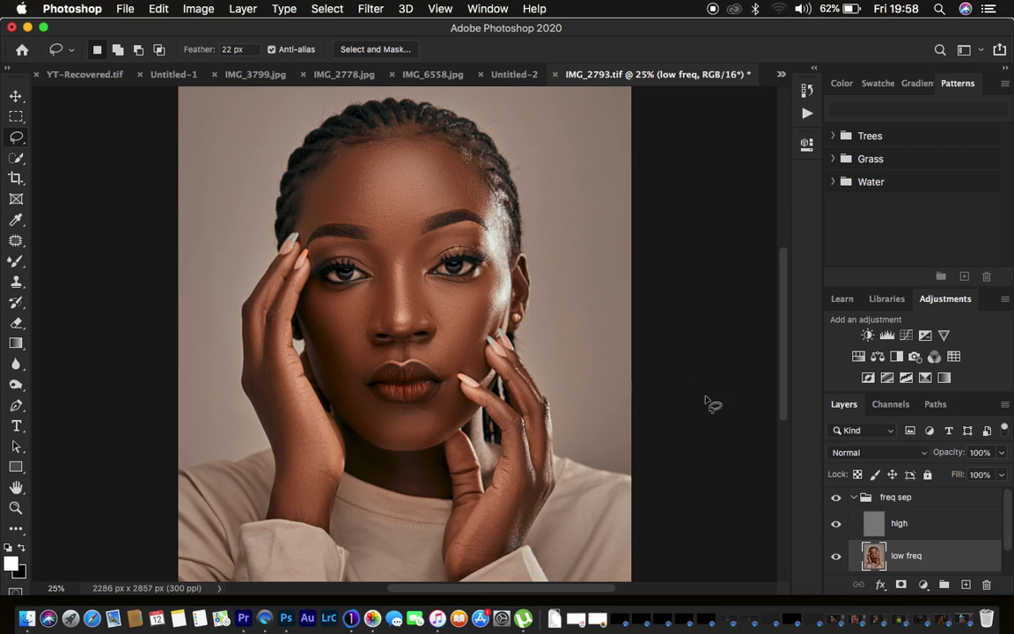
key(super+equal)
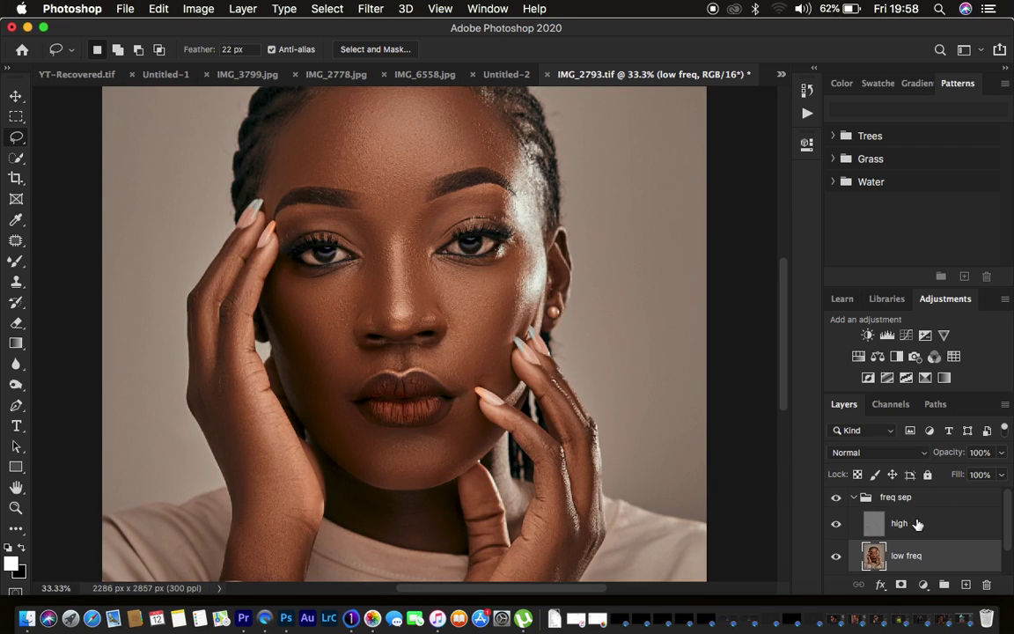
click(905, 524)
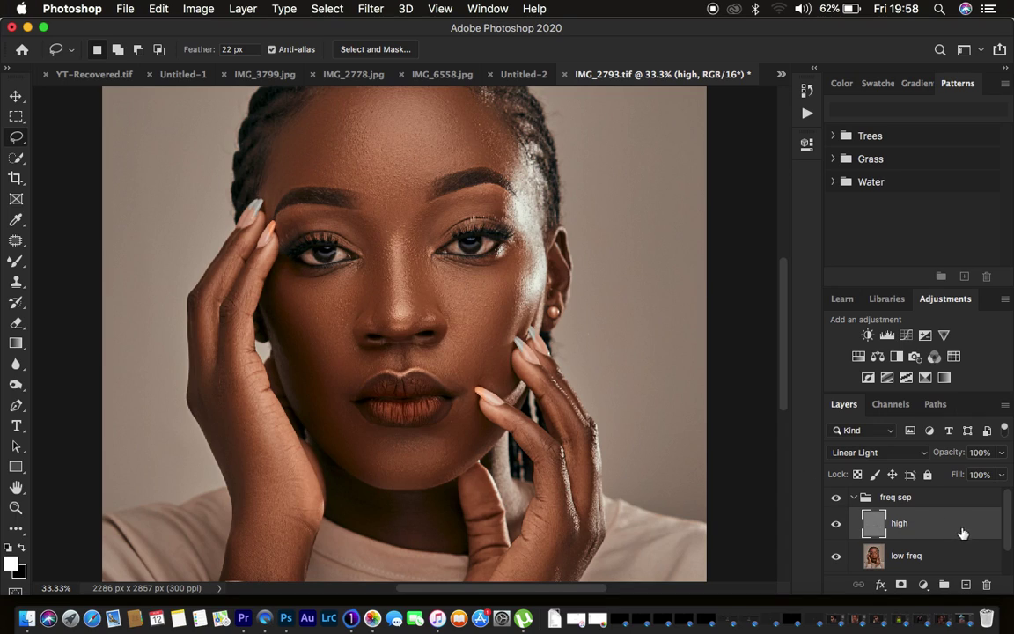
- Choose the Clone Stamp tool with Sample set to Current Layer
click(16, 279)
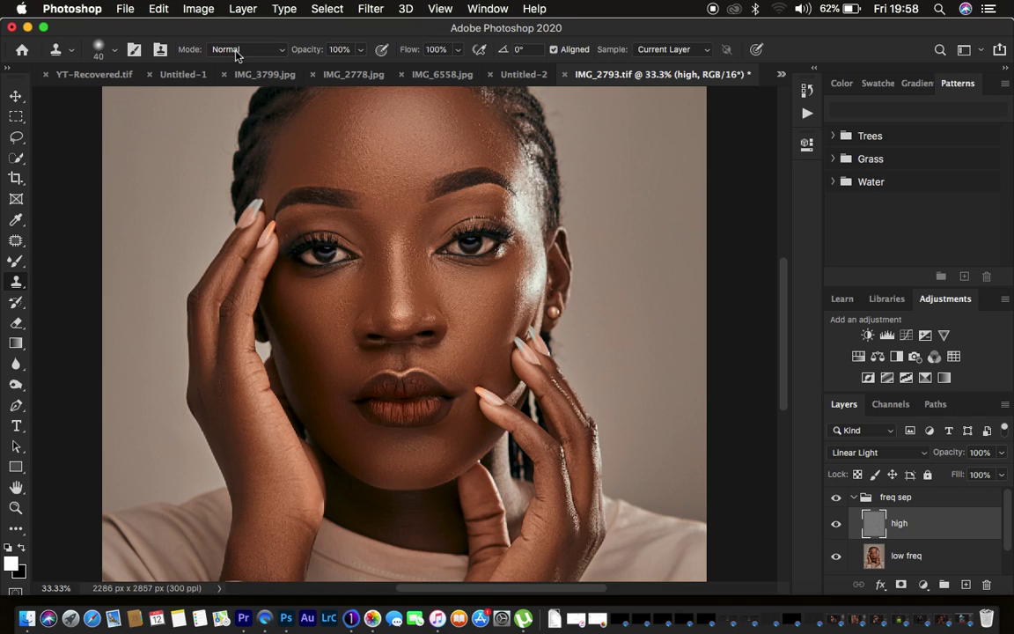
click(116, 53)
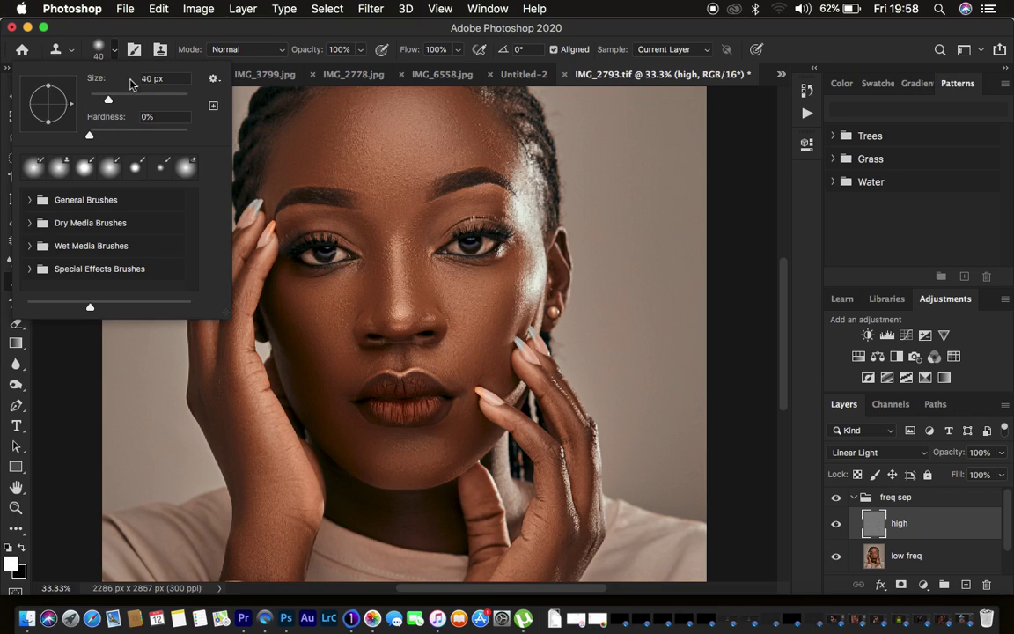
click(117, 53)
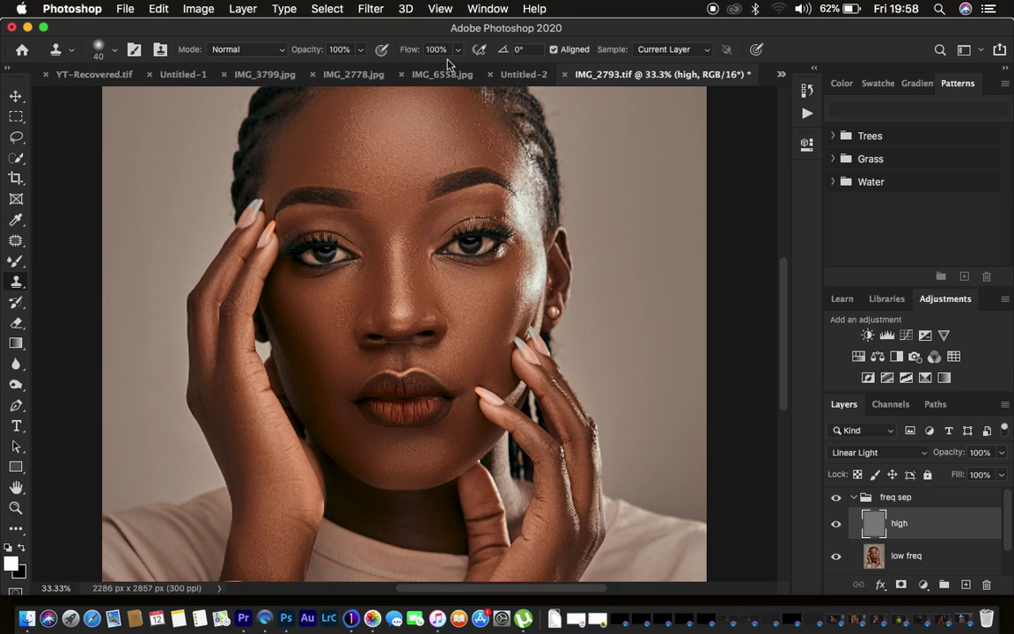
click(662, 53)
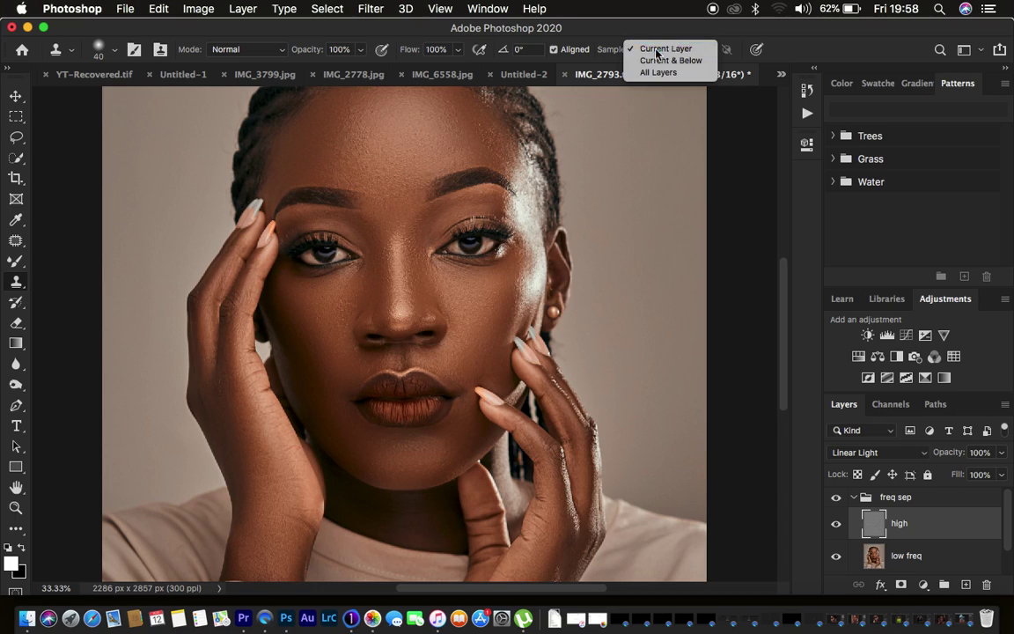
click(667, 43)
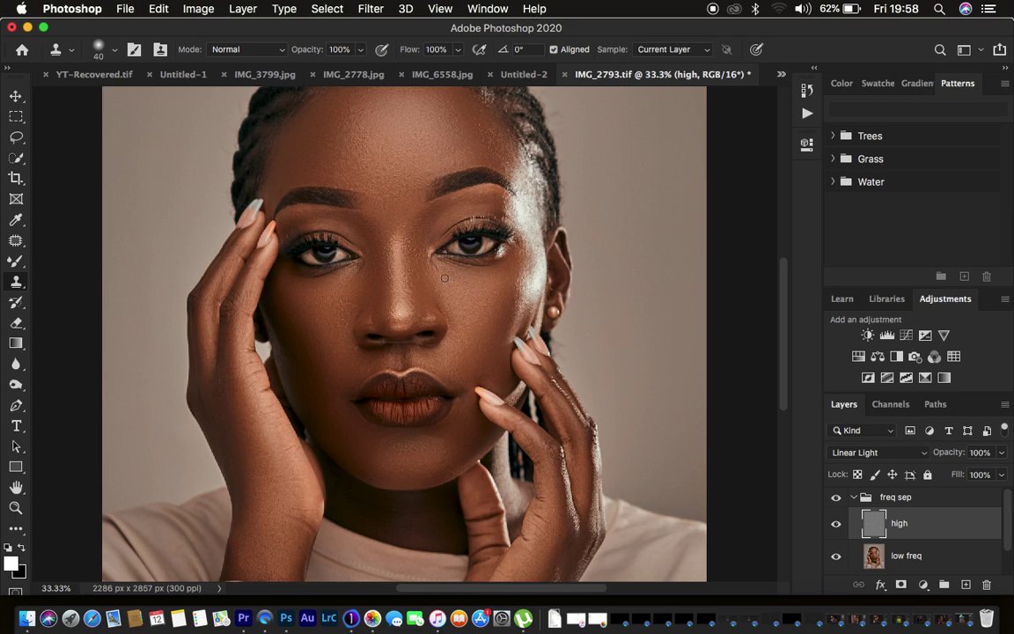
- Sample near the cheek, paint clean texture over the bright patch, then collapse the freq sep group
click(463, 303)
alt+click(499, 370)
alt+click(530, 258)
drag(526, 297, 493, 290)
key(super+minus)
key(super+minus)
key(super+minus)
key(super+minus)
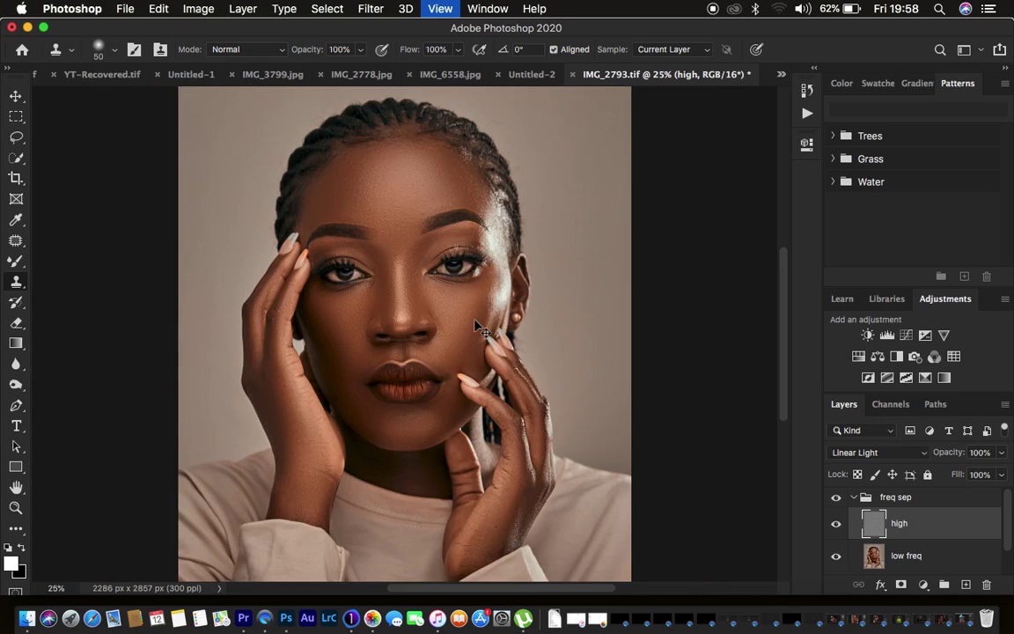
key(super+plus)
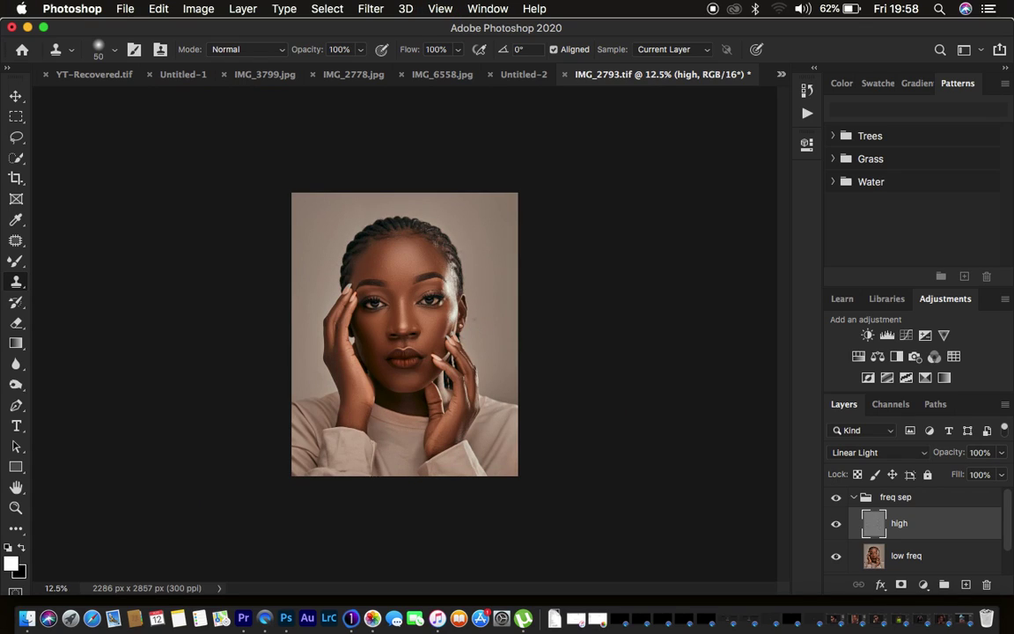
click(864, 497)
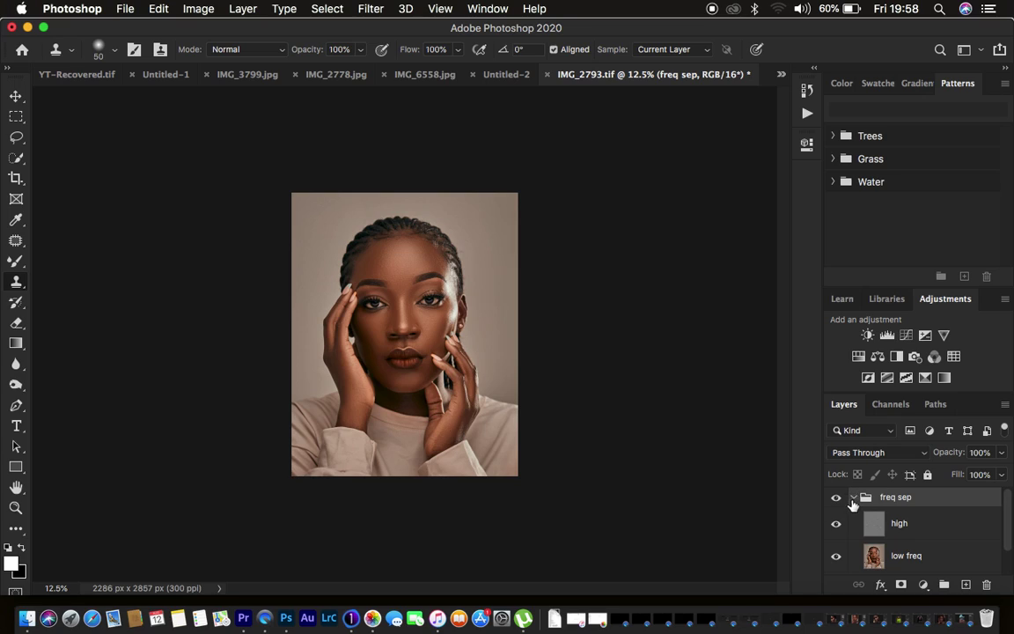
click(853, 498)
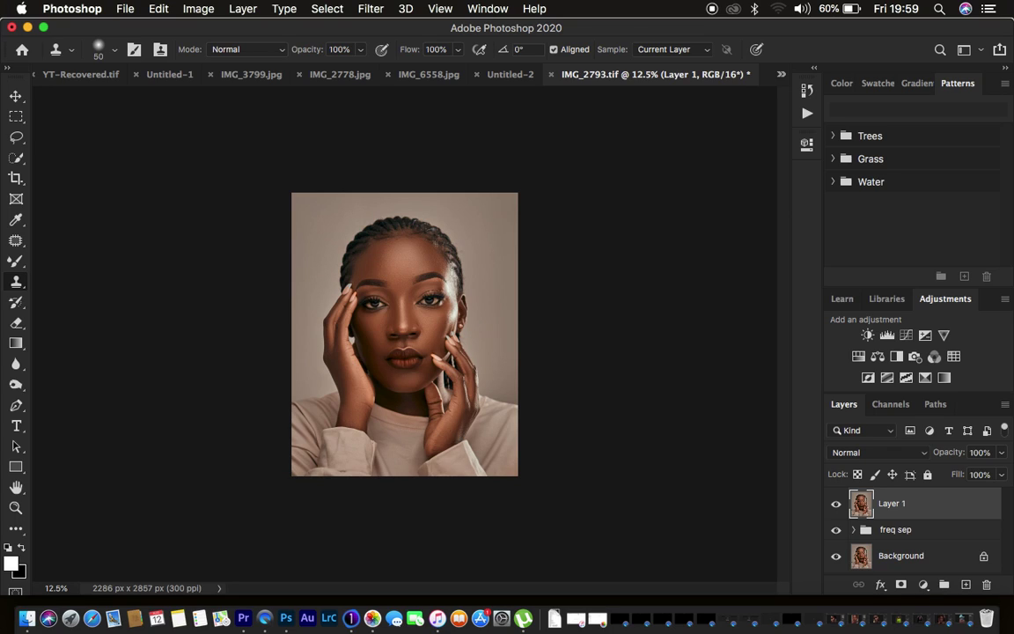
- Apply Camera Raw Filter to Layer 1: Oranges luminance -25, Highlights -24, Whites -26, Contrast +12
click(370, 8)
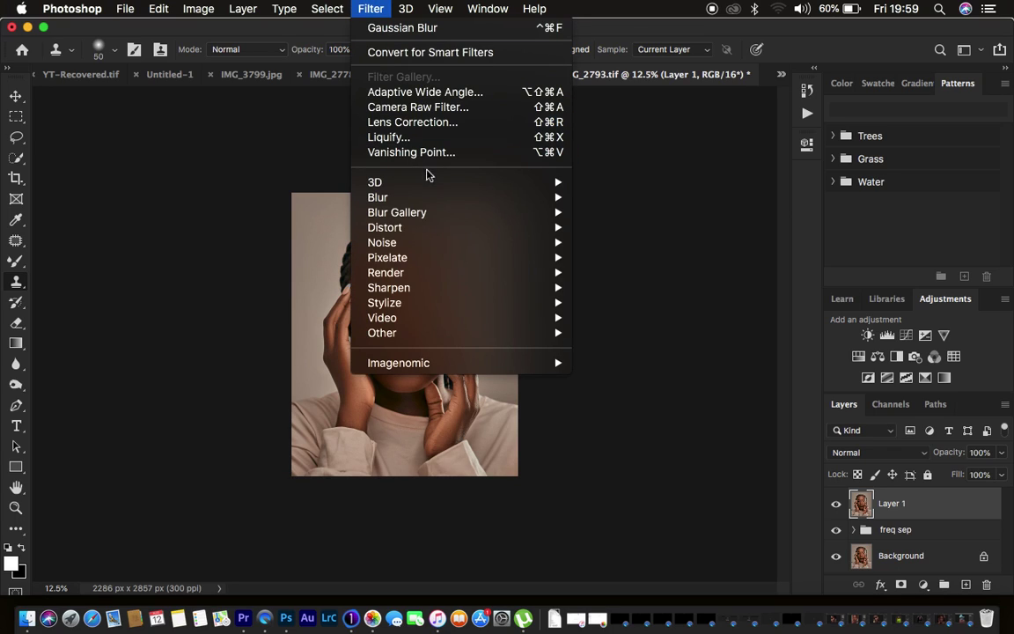
click(430, 110)
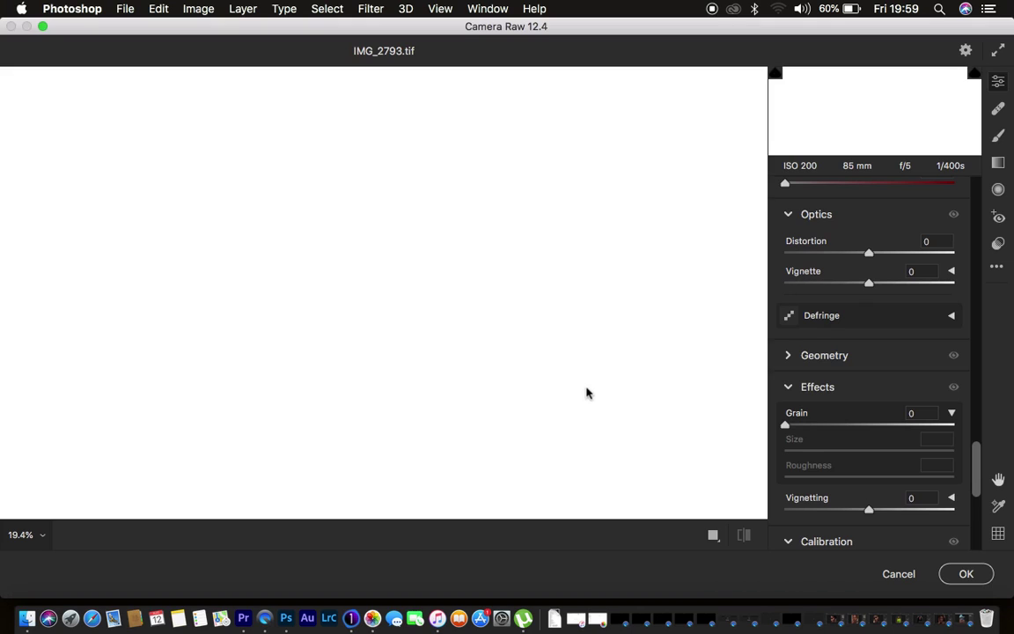
scroll(891, 389, up, 4)
scroll(894, 390, up, 6)
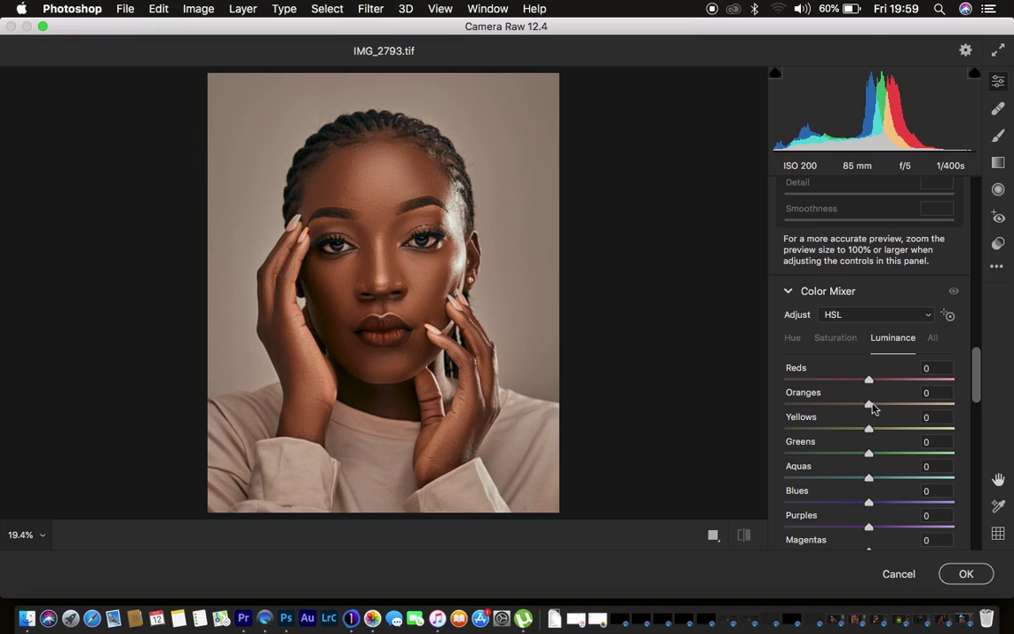
drag(869, 405, 850, 407)
scroll(902, 364, up, 10)
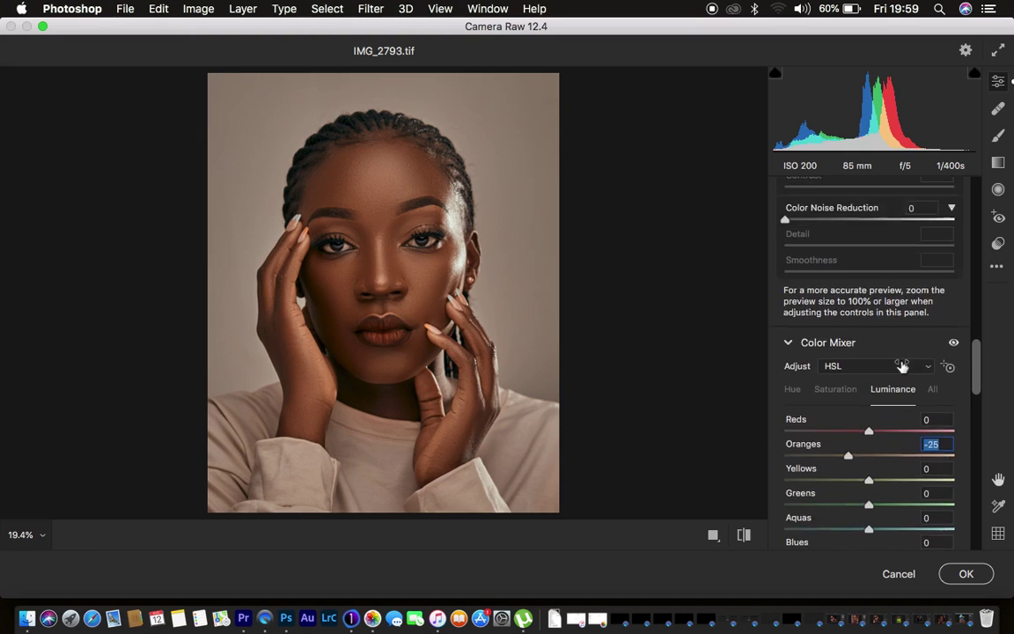
drag(869, 433, 850, 432)
drag(862, 481, 847, 483)
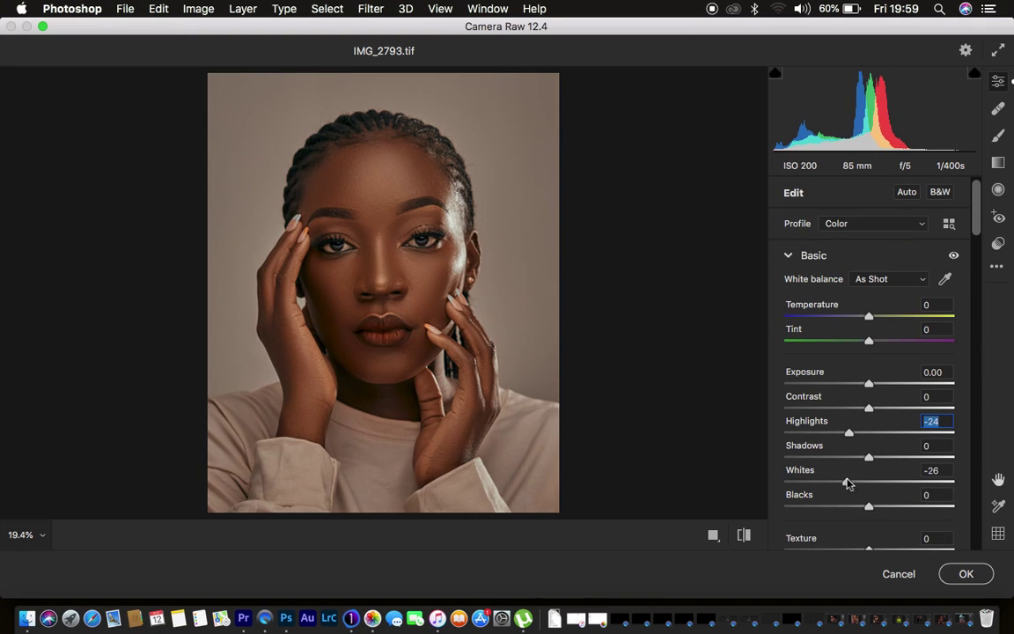
drag(881, 413, 880, 412)
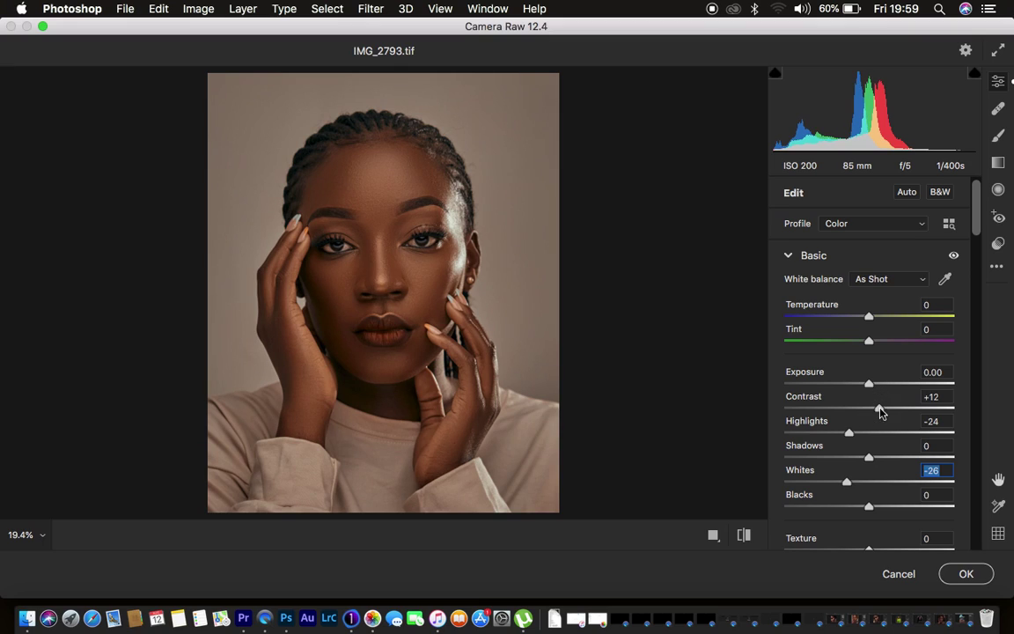
click(953, 577)
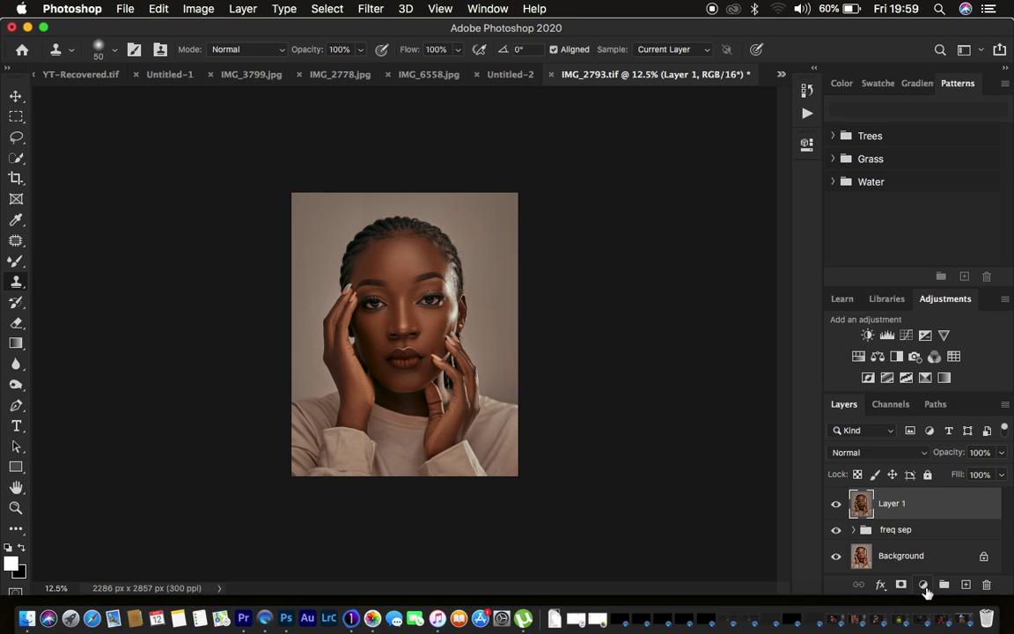
- Add a Hue/Saturation adjustment layer and set the Reds lightness to -28
click(924, 585)
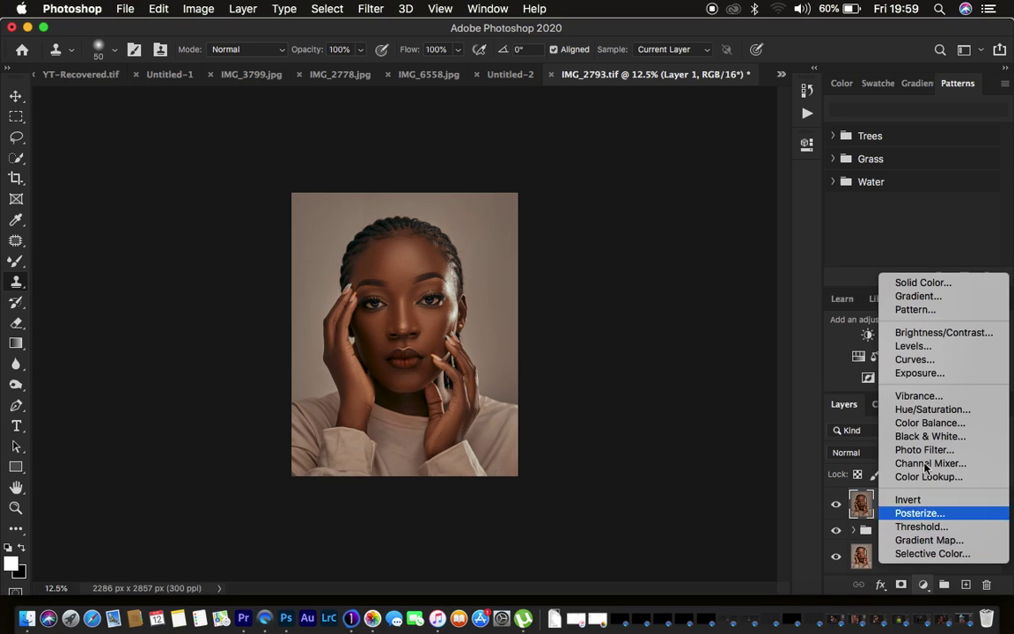
click(924, 410)
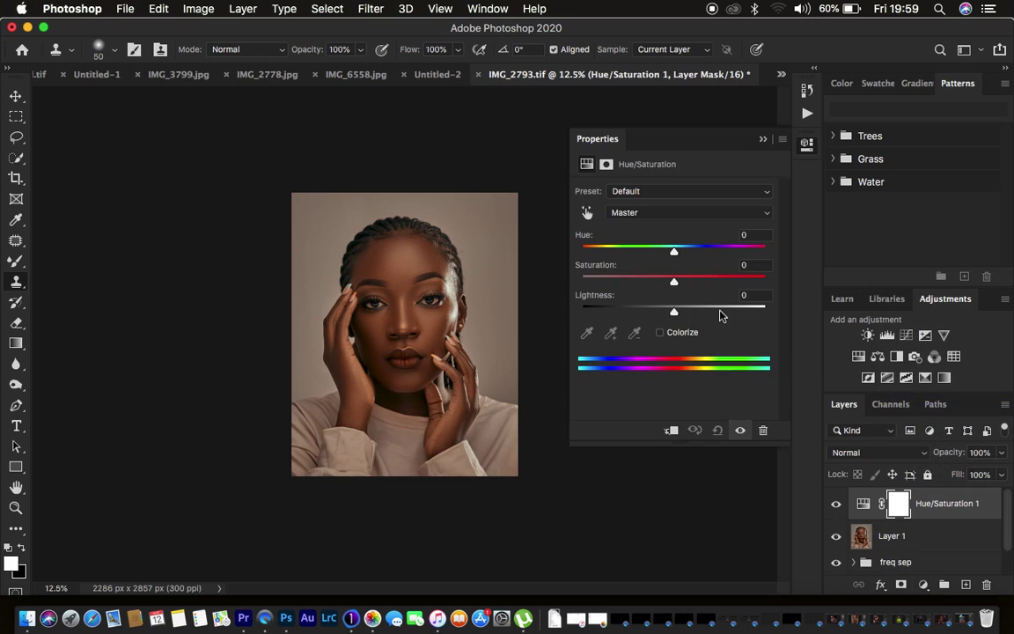
click(621, 212)
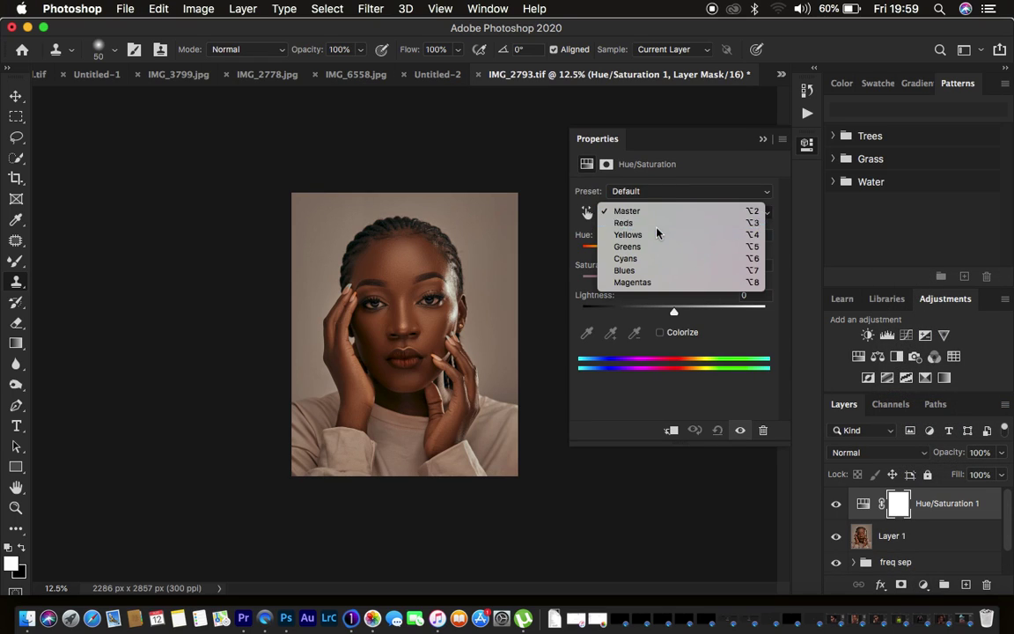
click(656, 224)
drag(674, 313, 656, 316)
click(657, 316)
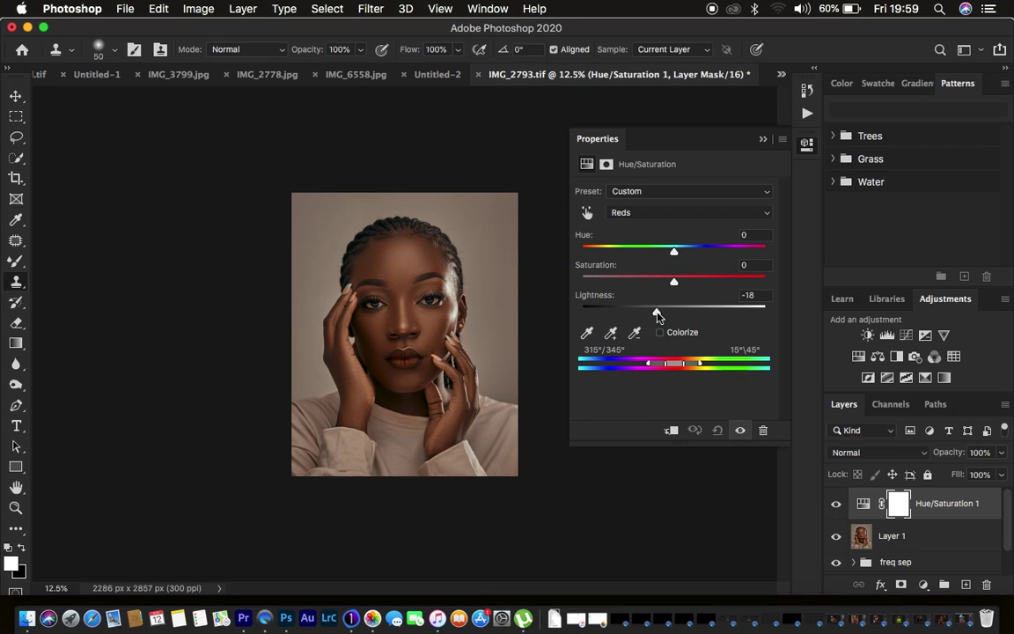
drag(657, 315, 647, 315)
drag(645, 315, 648, 313)
- Set the Yellows lightness to -23 and close the Hue/Saturation properties
click(661, 215)
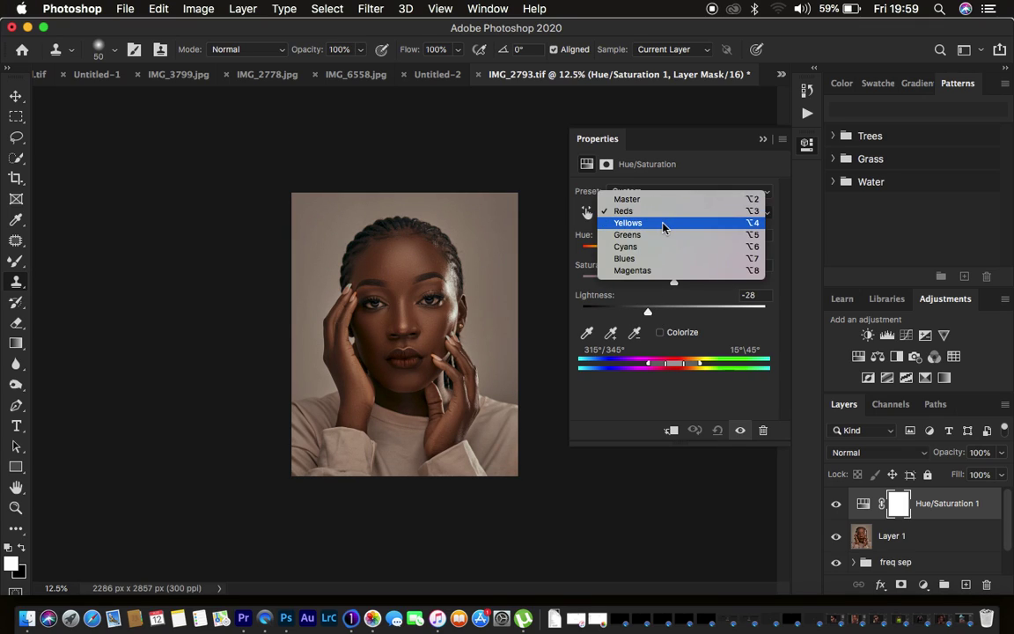
click(665, 223)
drag(657, 312, 652, 312)
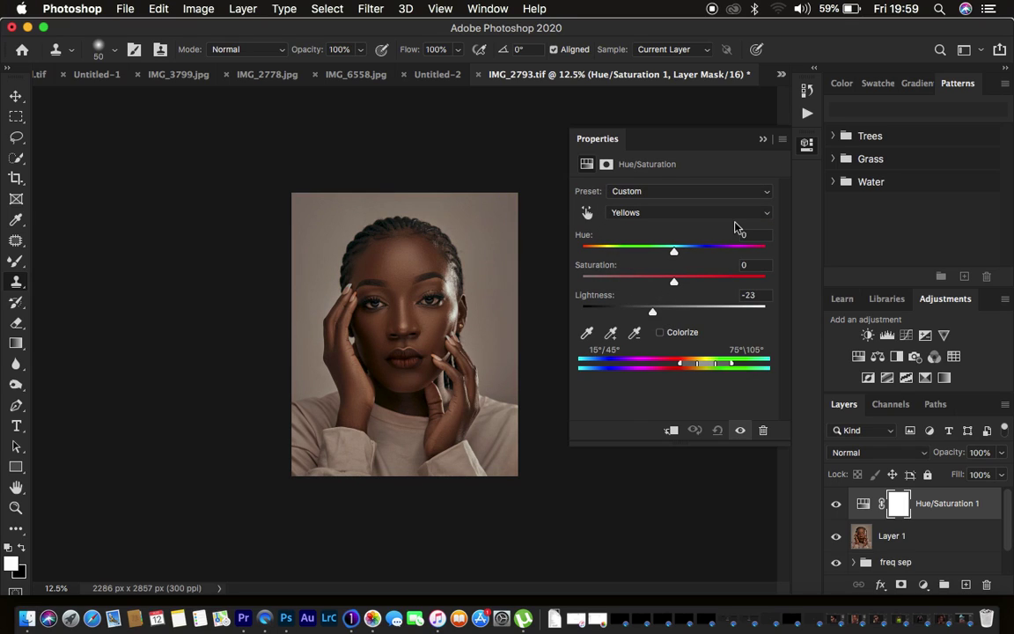
click(763, 140)
click(923, 585)
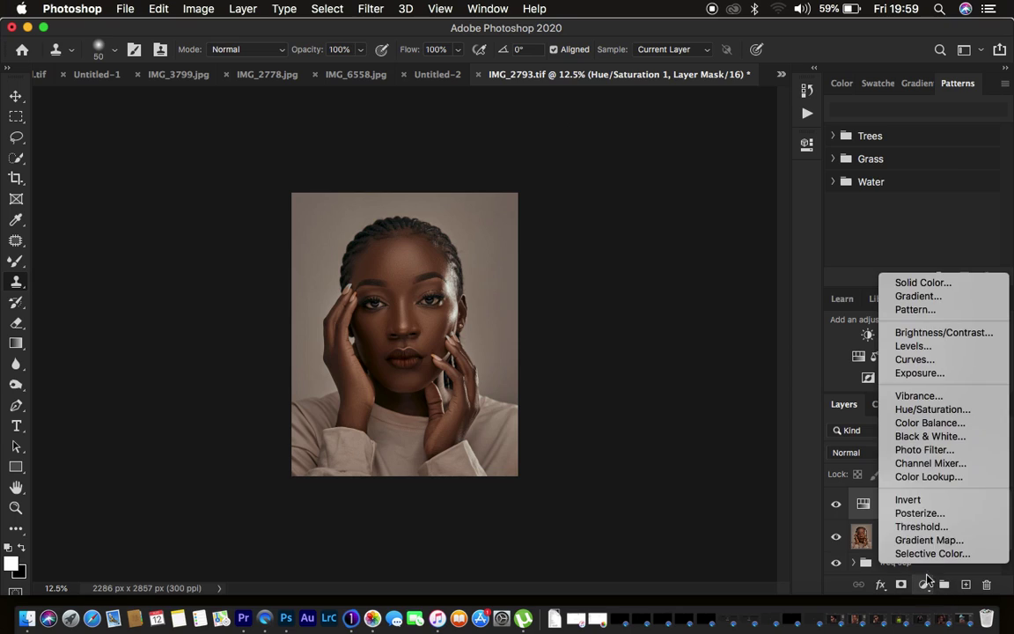
- Add Black & White 1 with Multiply blend mode and 5% opacity, then close its properties
click(928, 436)
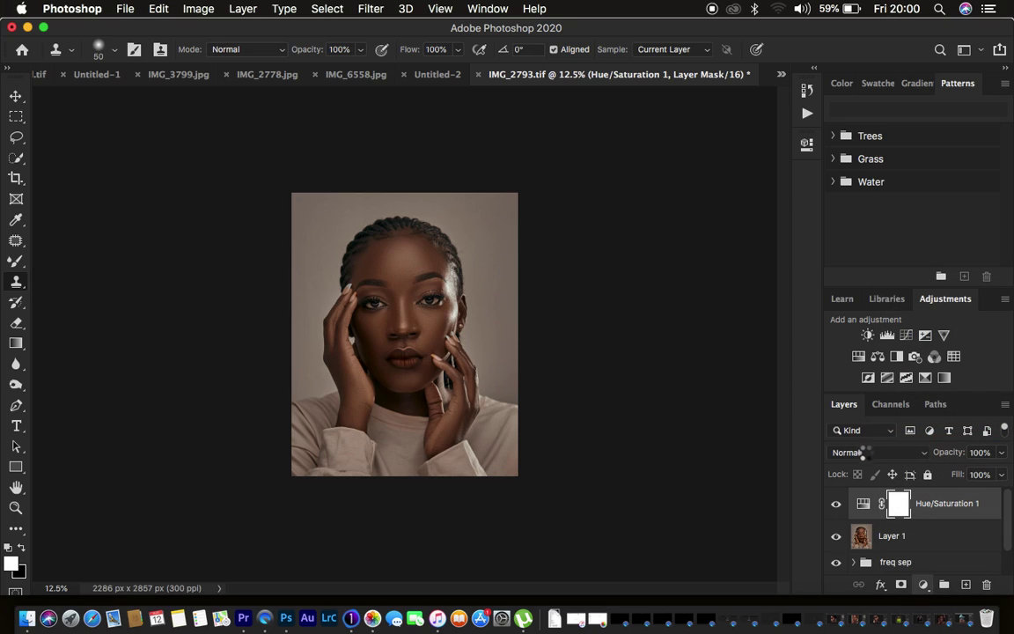
click(863, 460)
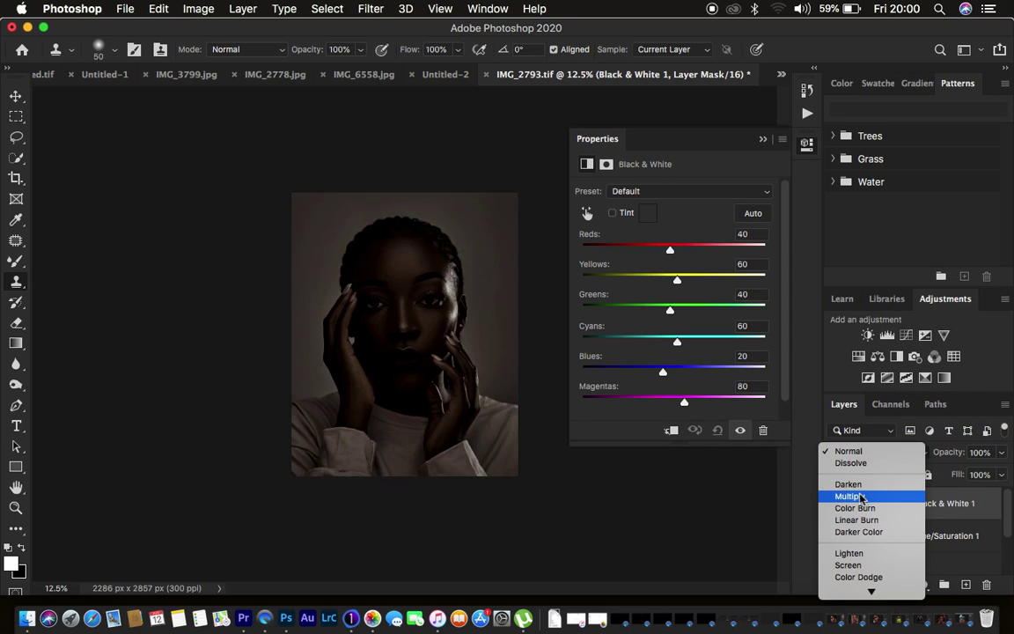
click(844, 493)
drag(941, 452, 874, 455)
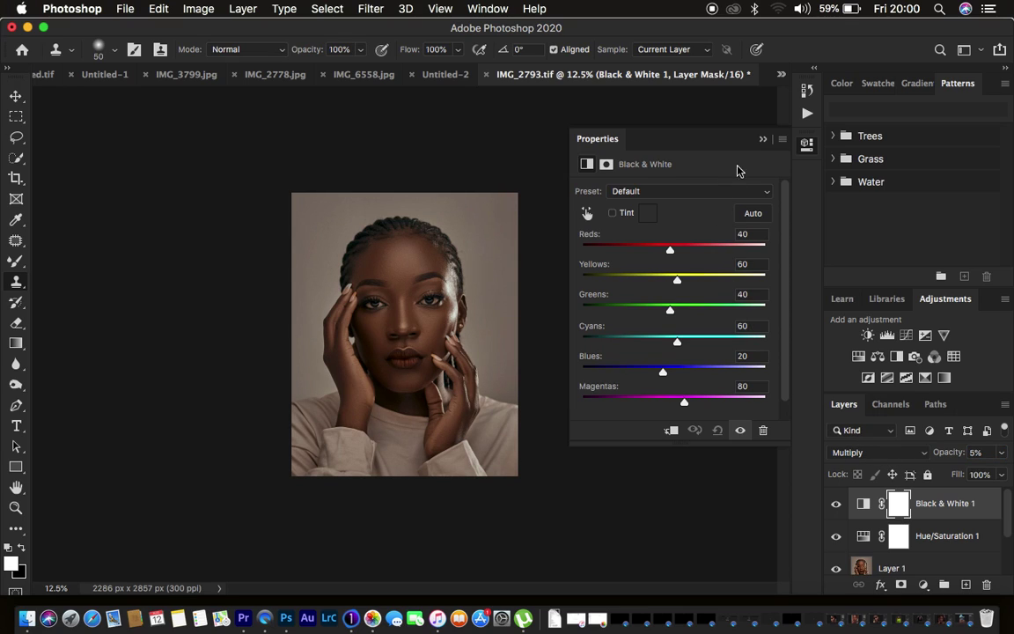
click(683, 128)
click(923, 584)
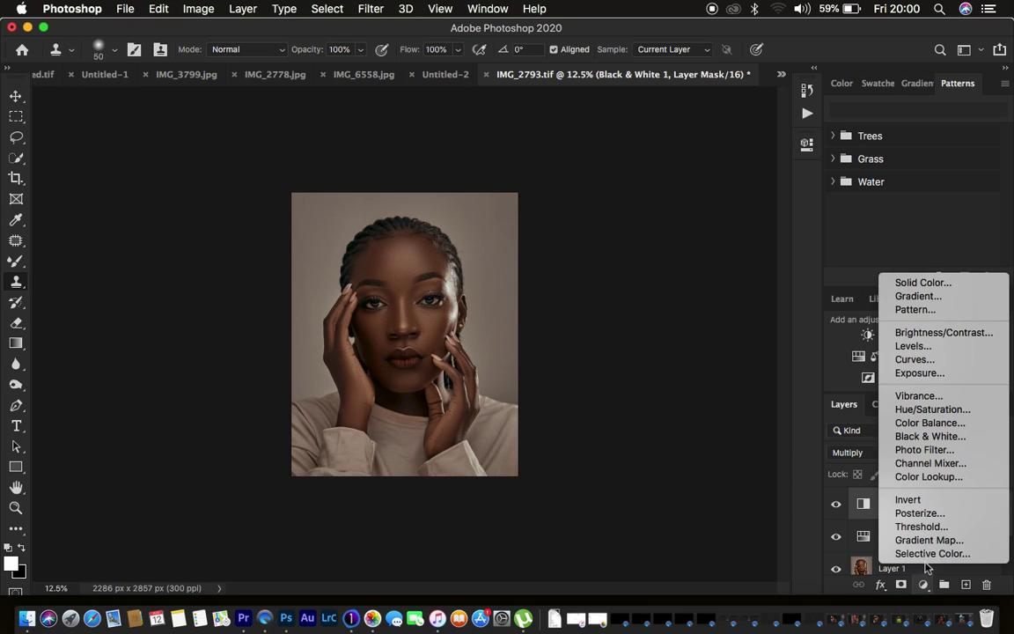
- Add a Selective Color adjustment and raise the Blacks range's Black slider slightly
click(925, 550)
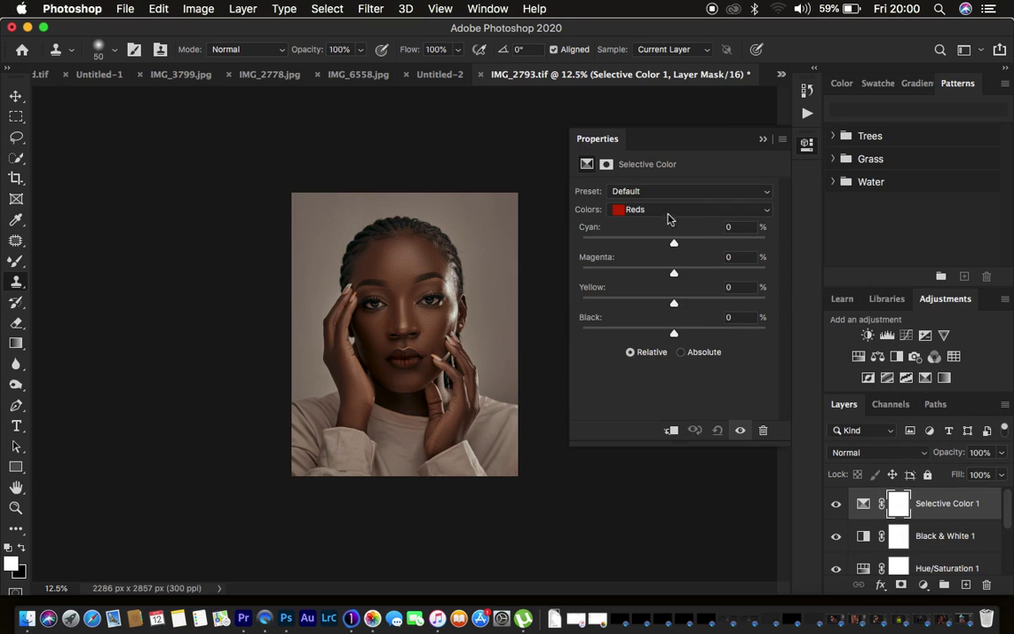
click(612, 209)
click(665, 305)
drag(674, 333, 668, 307)
- Close the Selective Color properties and add a new Hue/Saturation adjustment layer
click(761, 140)
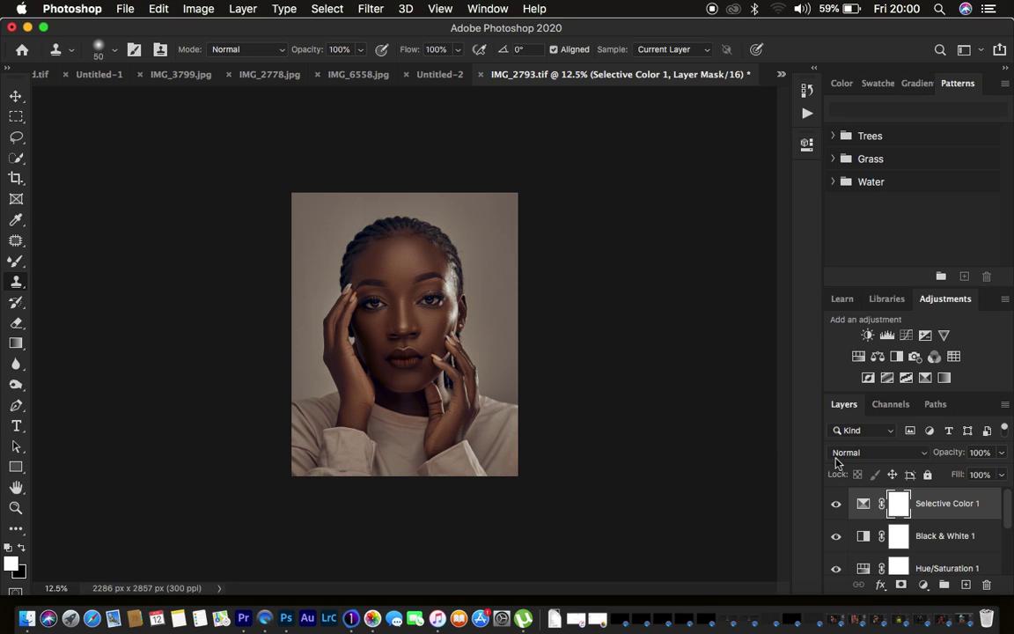
click(923, 584)
click(916, 410)
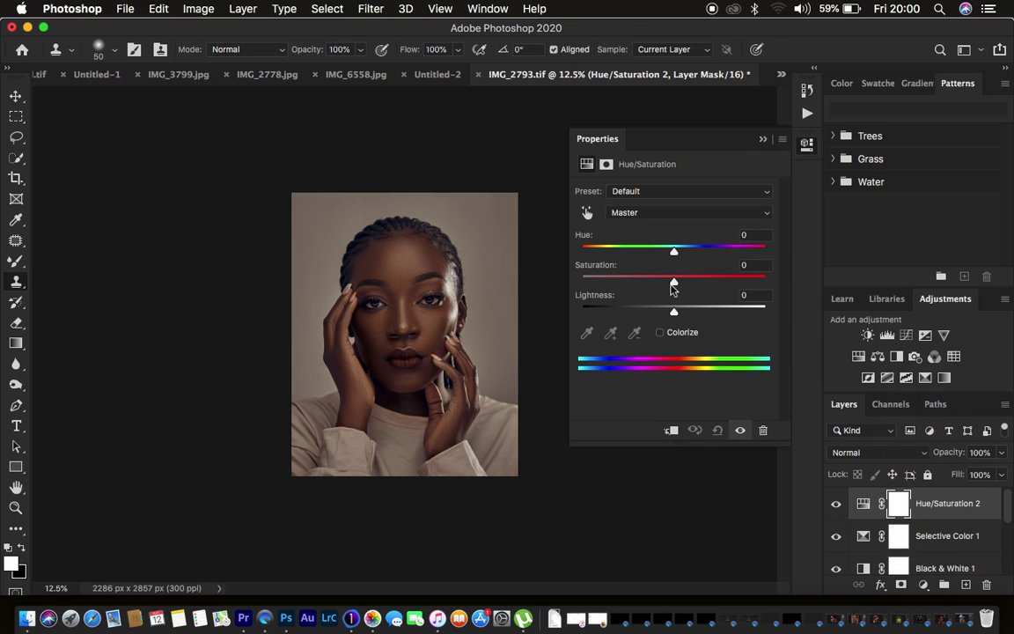
- Set Hue/Saturation 2 saturation to -86 and invert its mask to black
drag(674, 280, 595, 280)
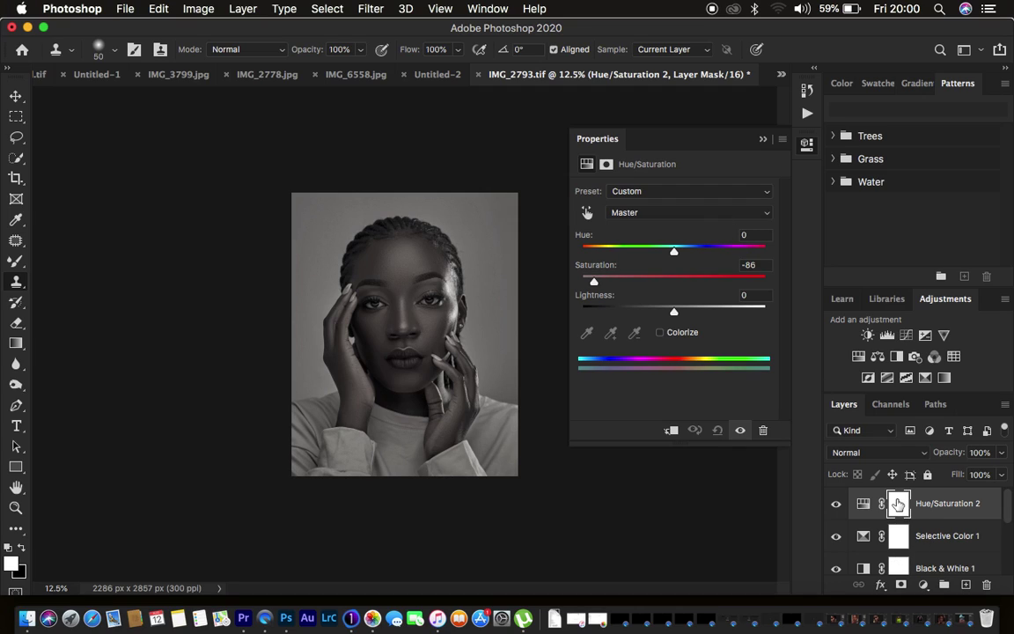
key(super+i)
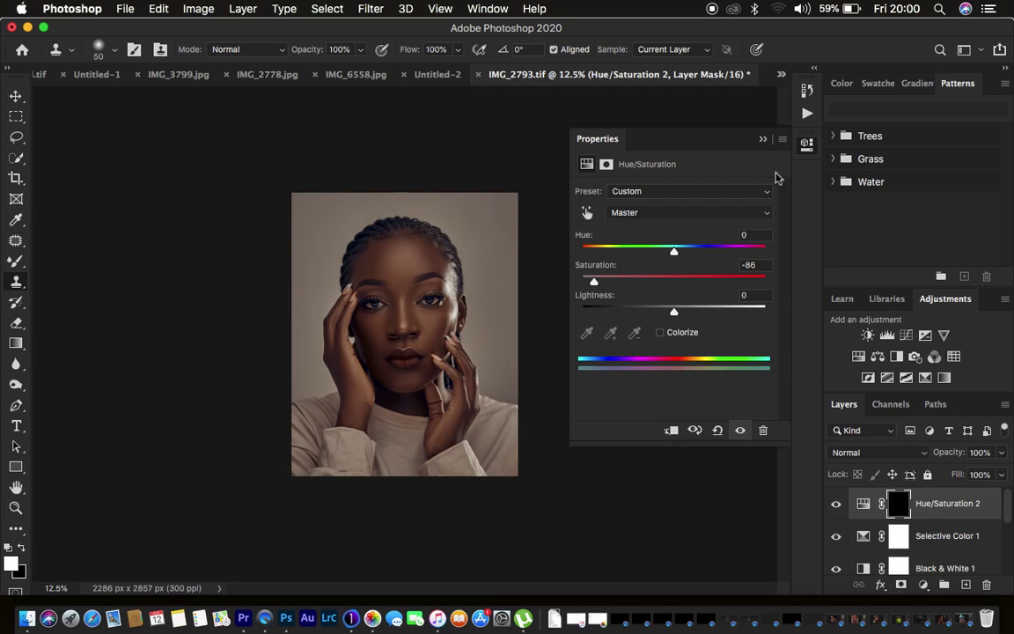
click(763, 141)
- Select the Brush Tool and set its hardness to 0%
click(19, 266)
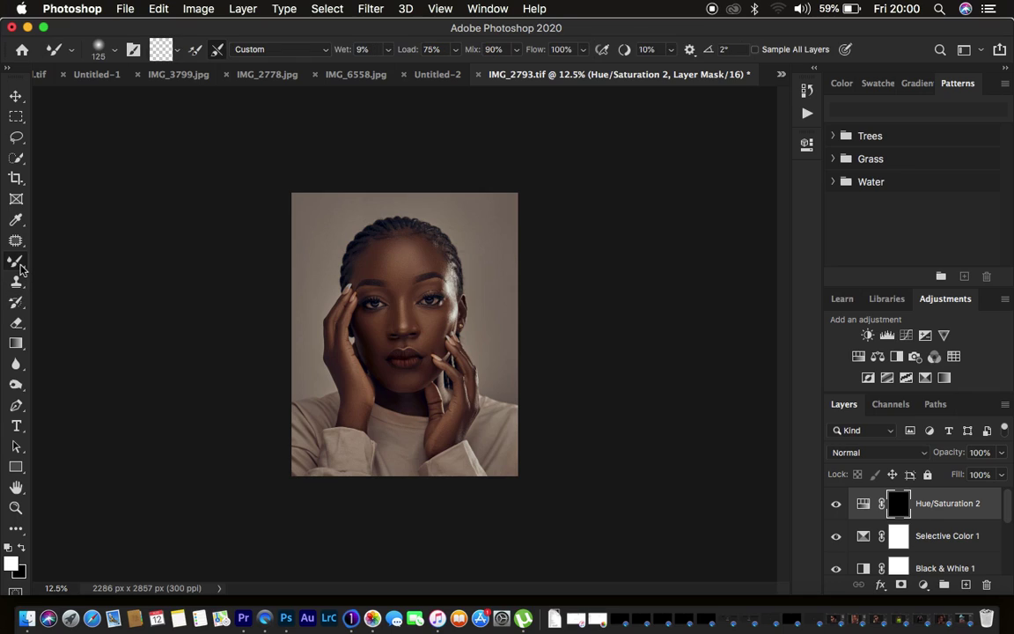
right_click(20, 266)
click(74, 261)
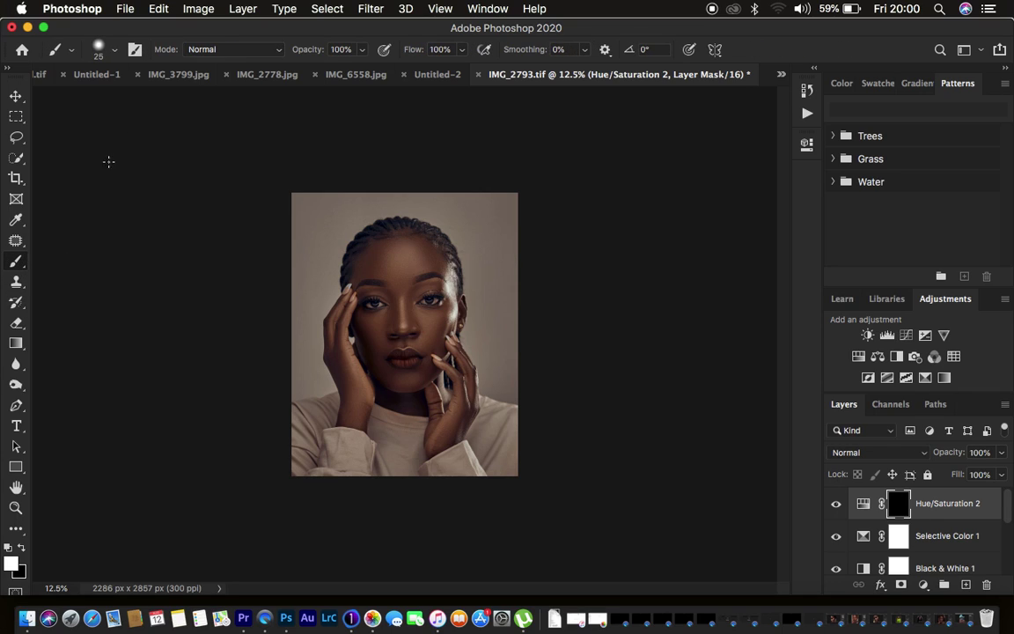
click(104, 50)
drag(124, 137, 44, 129)
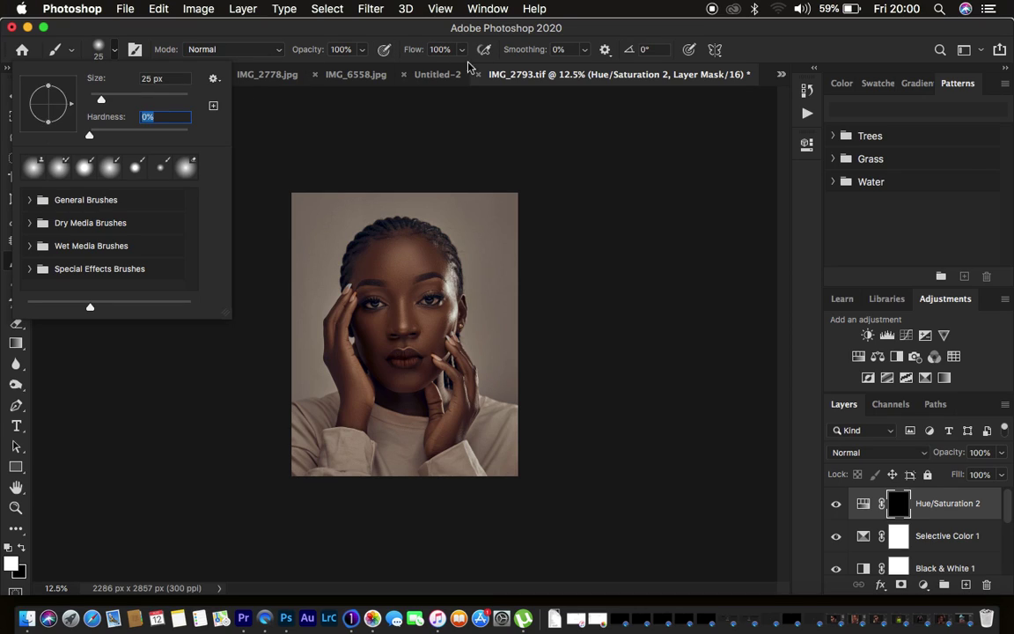
click(232, 313)
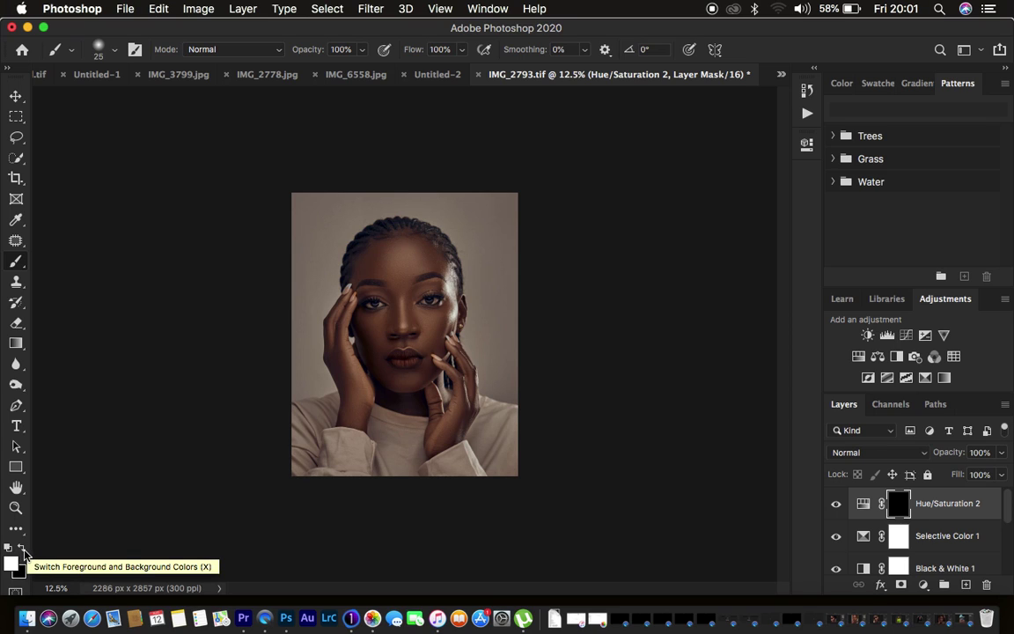
key(super+equal)
key(super+equal)
key(super+equal)
key(super+equal)
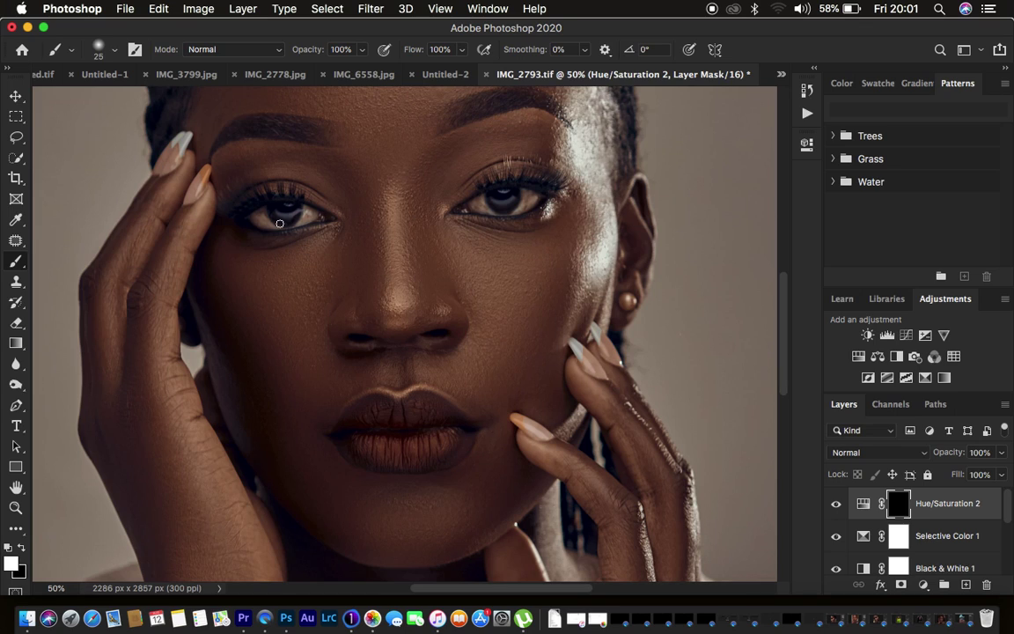
- Paint white on Hue/Saturation 2's mask over the left and right eye whites
key(super+equal)
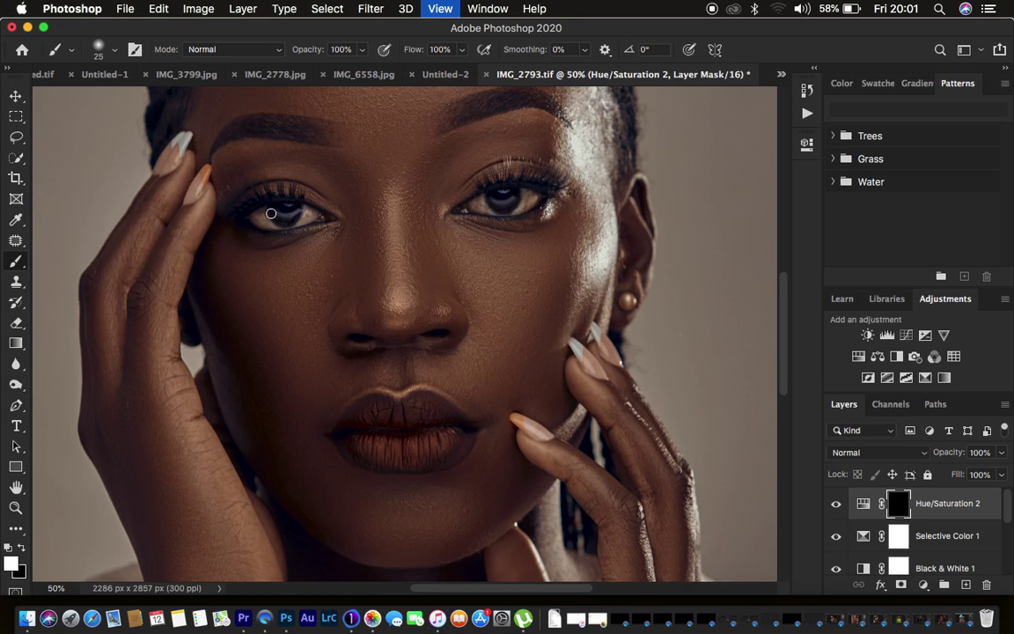
key(super+equal)
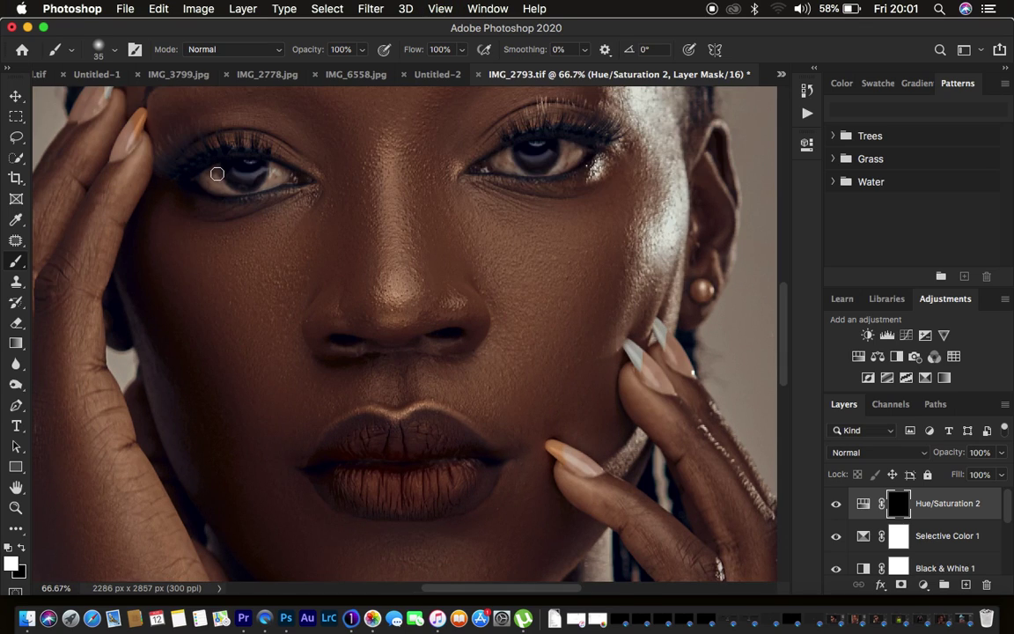
mouse_move(217, 174)
mouse_down()
mouse_move(278, 170)
mouse_move(248, 185)
mouse_move(210, 174)
mouse_move(221, 188)
mouse_move(212, 175)
mouse_move(265, 172)
mouse_move(221, 163)
mouse_up()
mouse_move(504, 152)
mouse_down()
mouse_move(558, 161)
mouse_move(567, 150)
mouse_move(559, 147)
mouse_move(561, 163)
mouse_move(532, 169)
mouse_move(507, 153)
mouse_move(516, 166)
mouse_move(561, 161)
mouse_move(541, 150)
mouse_move(575, 152)
mouse_move(529, 157)
mouse_move(554, 147)
mouse_move(546, 142)
mouse_move(575, 152)
mouse_move(523, 174)
mouse_up()
key(super+minus)
key(super+minus)
key(super+minus)
key(super+minus)
key(super+minus)
key(super+minus)
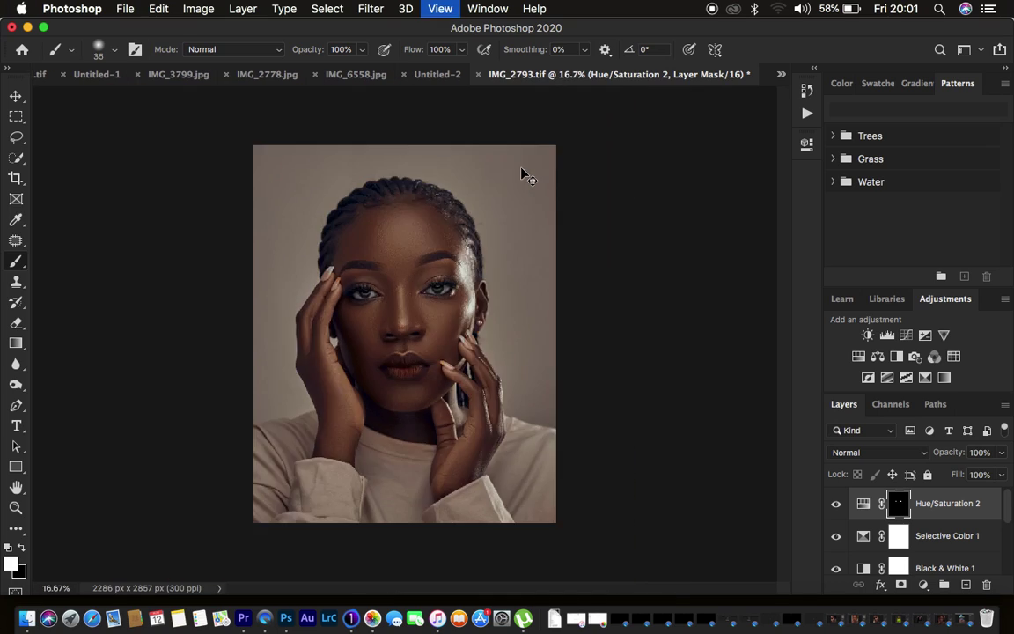
key(super+plus)
key(super+plus)
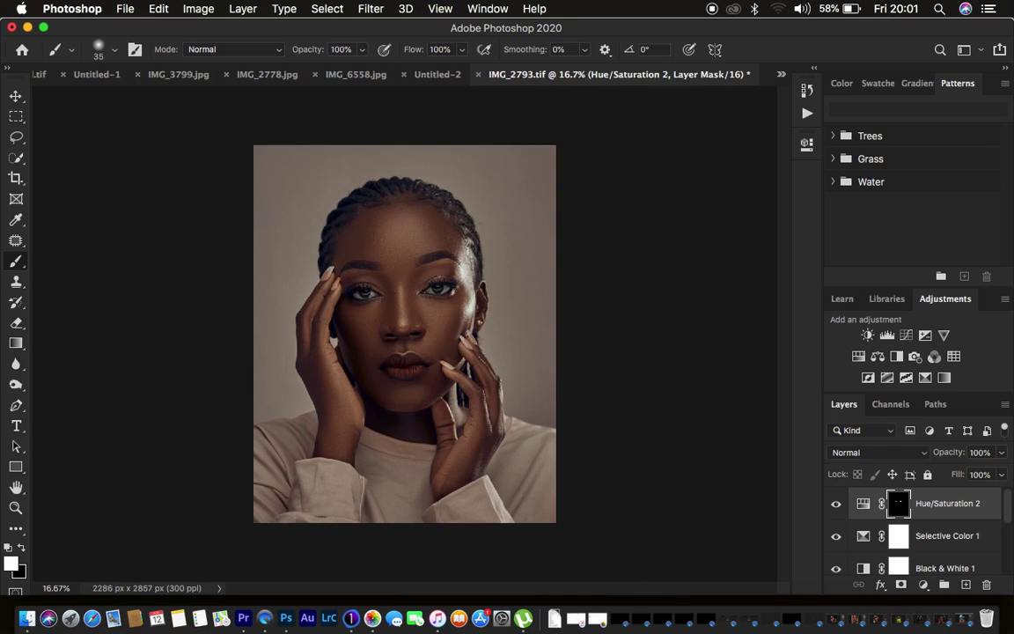
scroll(933, 542, down, 5)
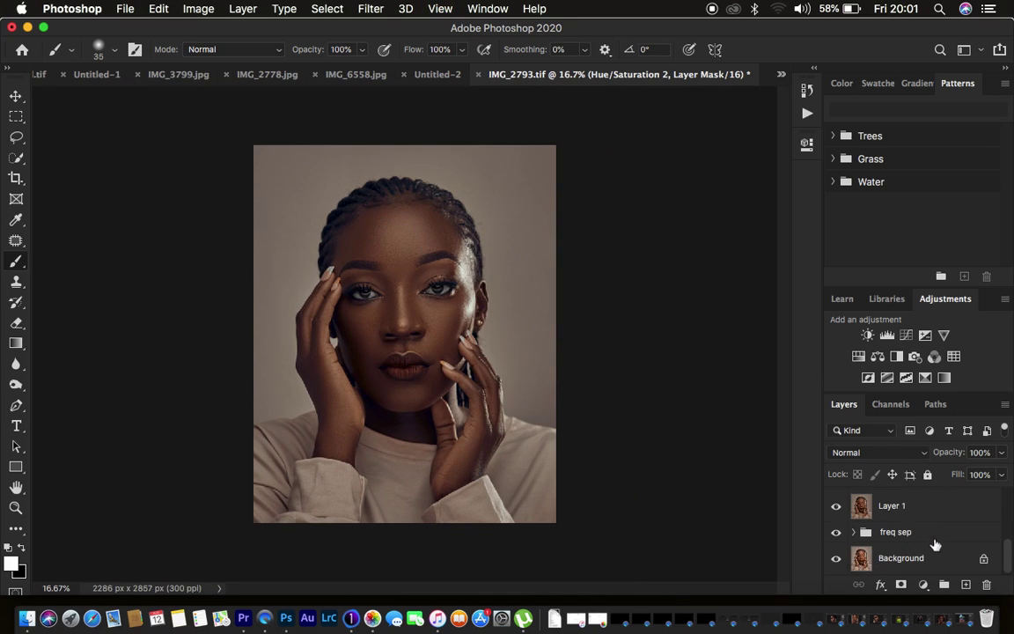
- Toggle between the original photo and the retouched result to compare them
click(836, 558)
click(837, 558)
alt+click(837, 558)
alt+click(837, 558)
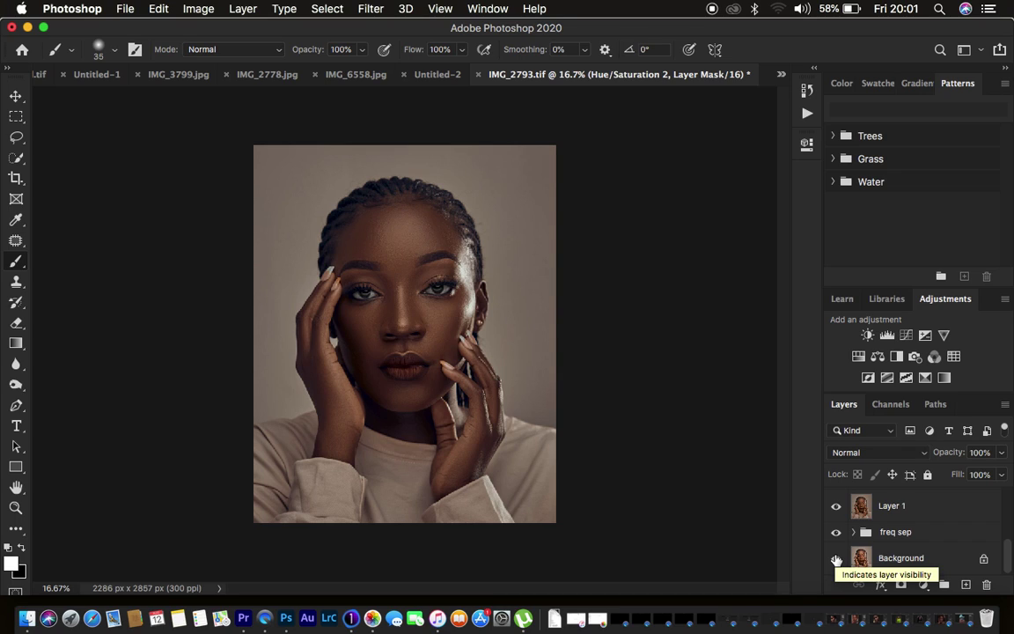
- Open the Export As dialog from the File > Export menu
click(121, 9)
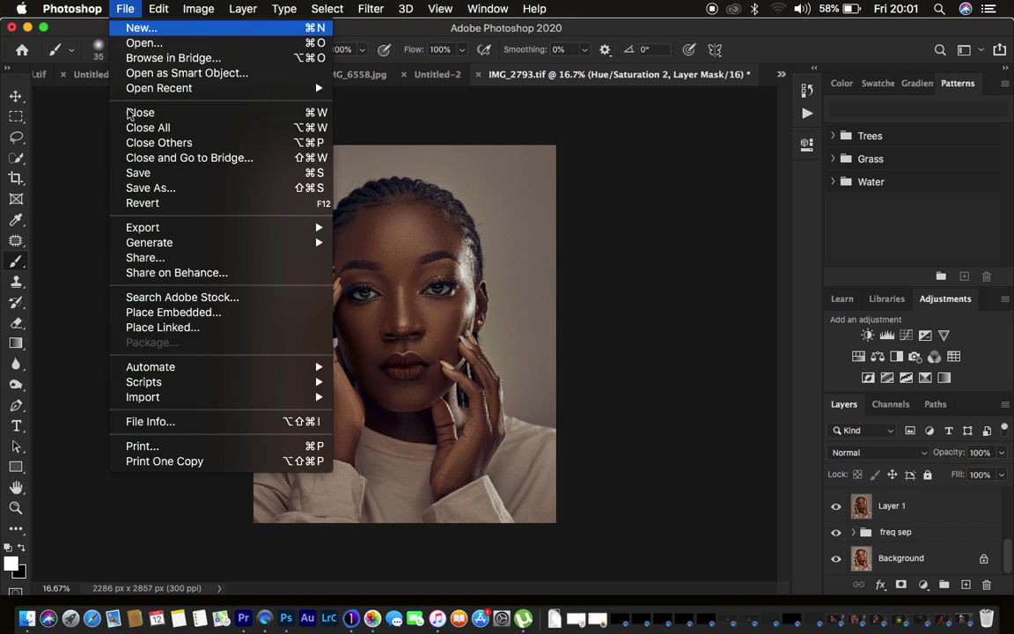
mouse_move(168, 227)
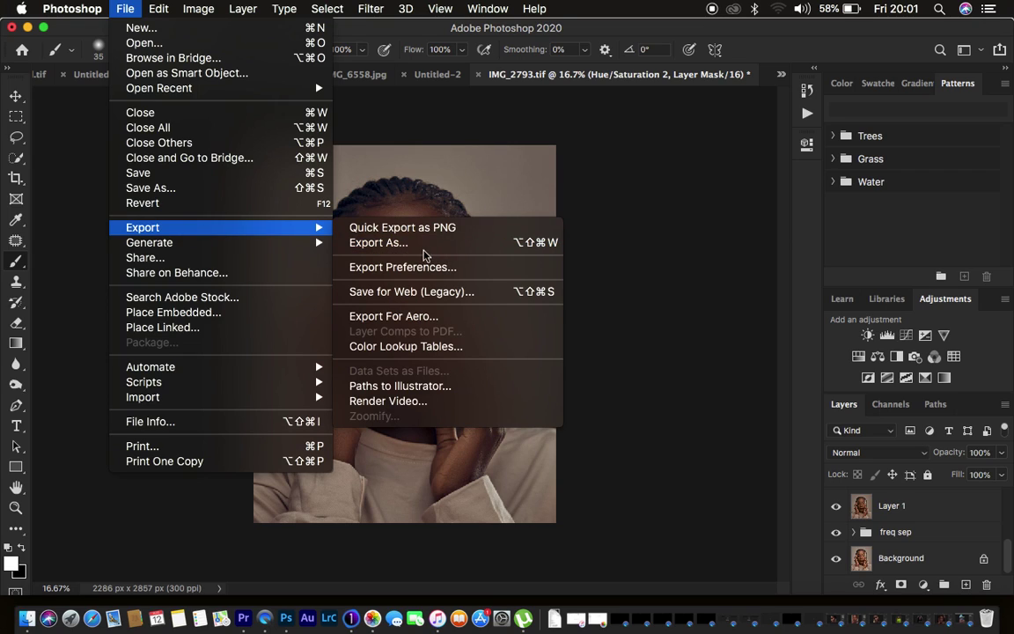
click(415, 247)
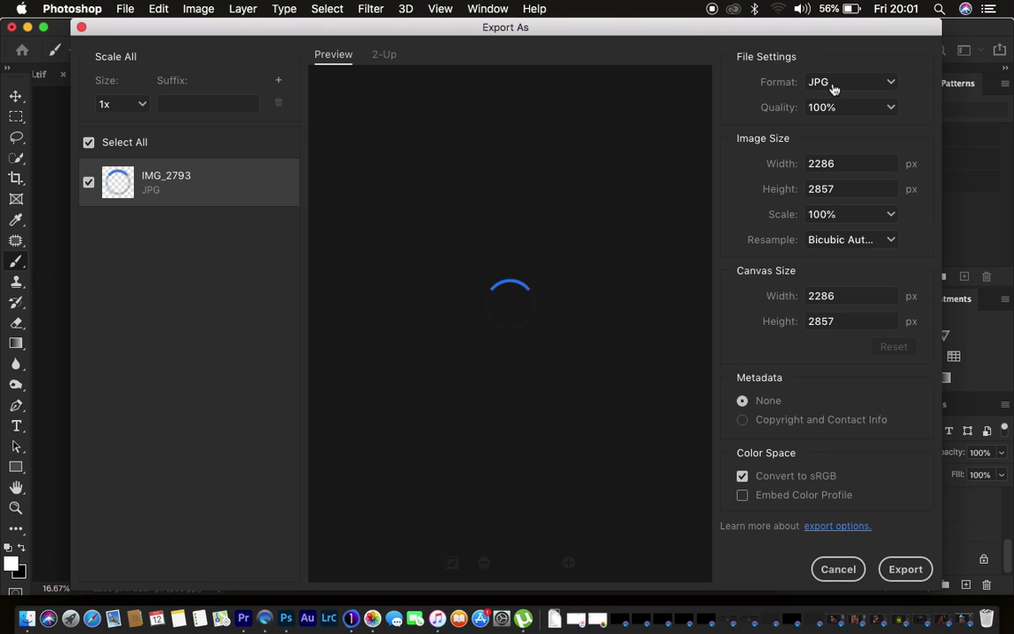
- Export IMG_2793.jpg as JPG with Bicubic Sharper resampling and embedded colour profile to the Desktop
click(834, 88)
click(833, 90)
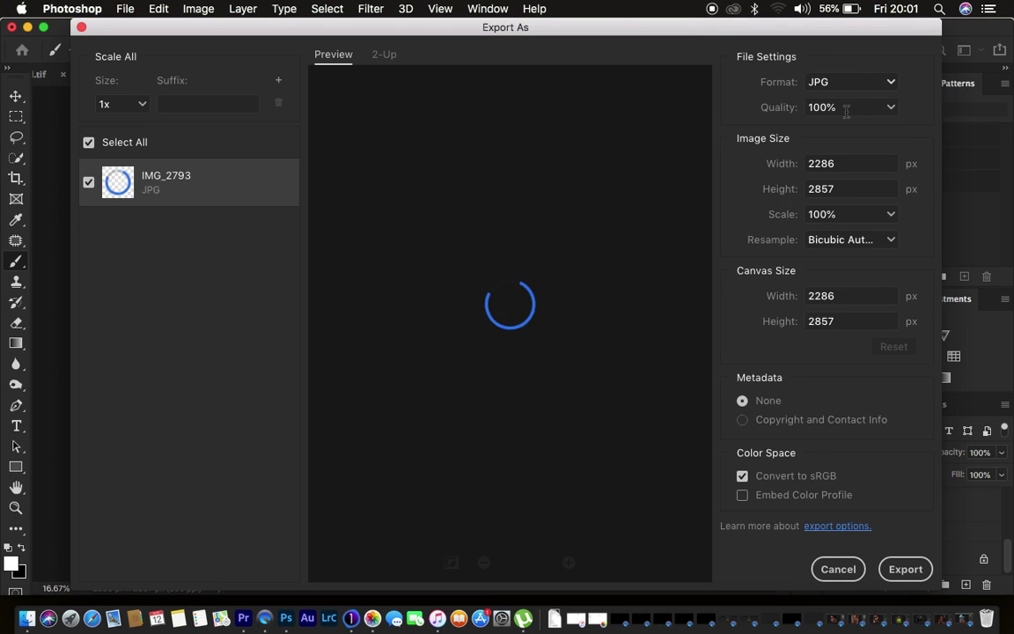
click(828, 245)
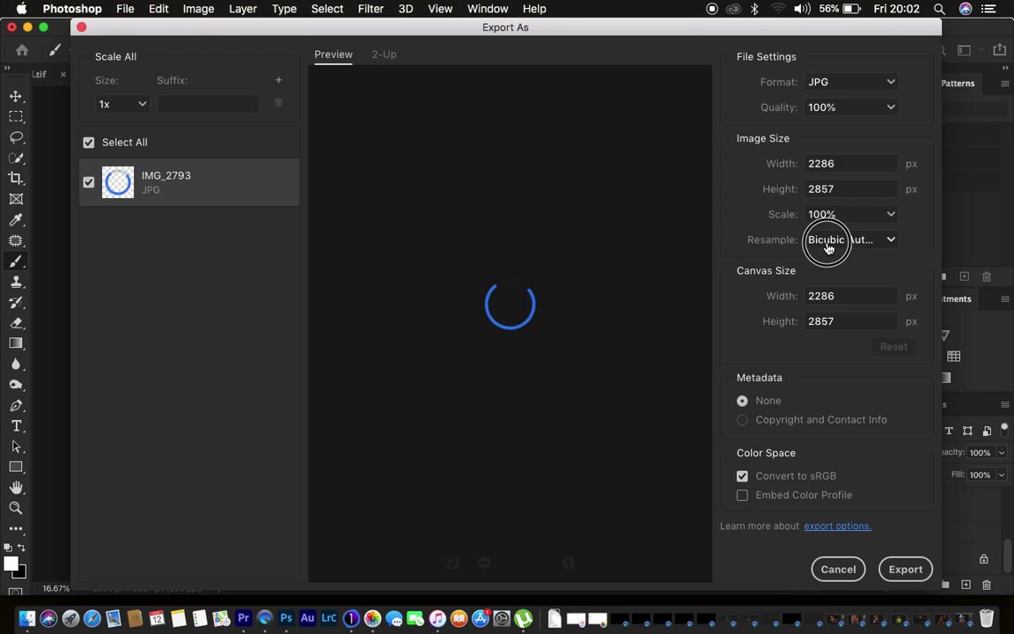
click(845, 296)
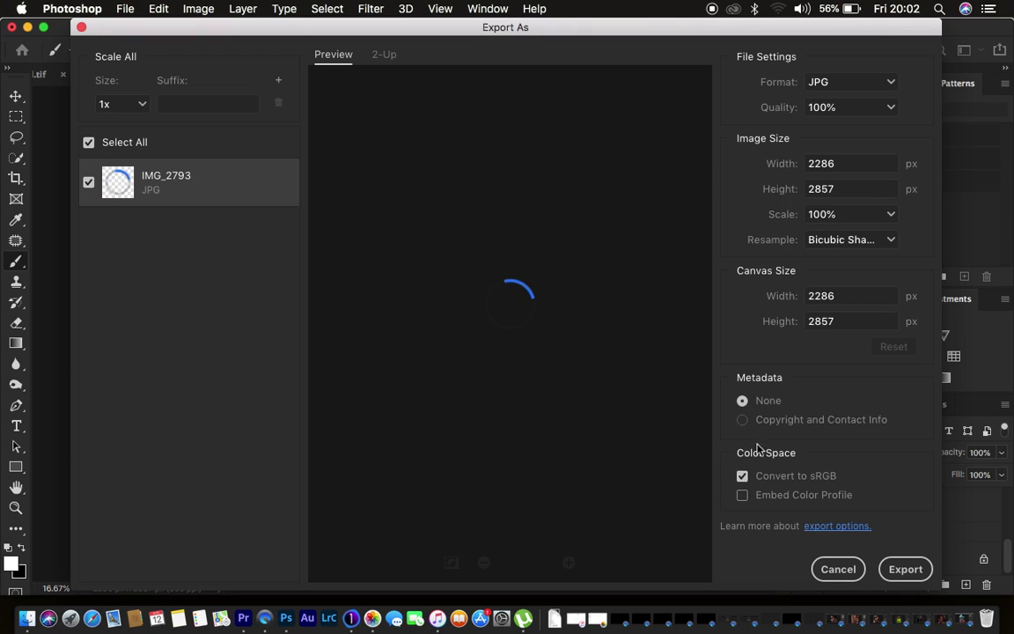
click(742, 496)
click(900, 568)
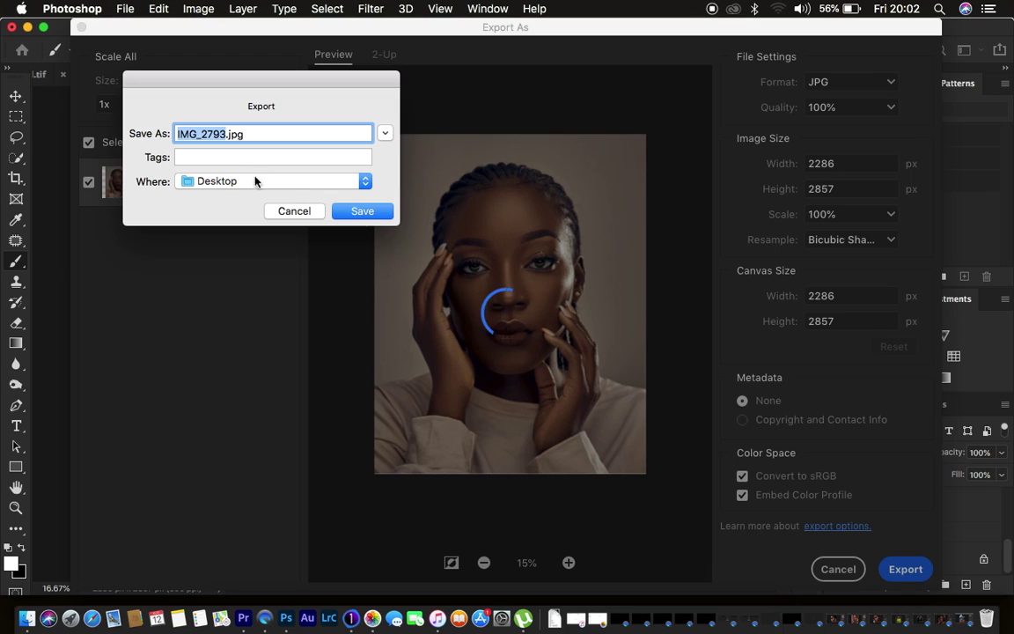
click(361, 212)
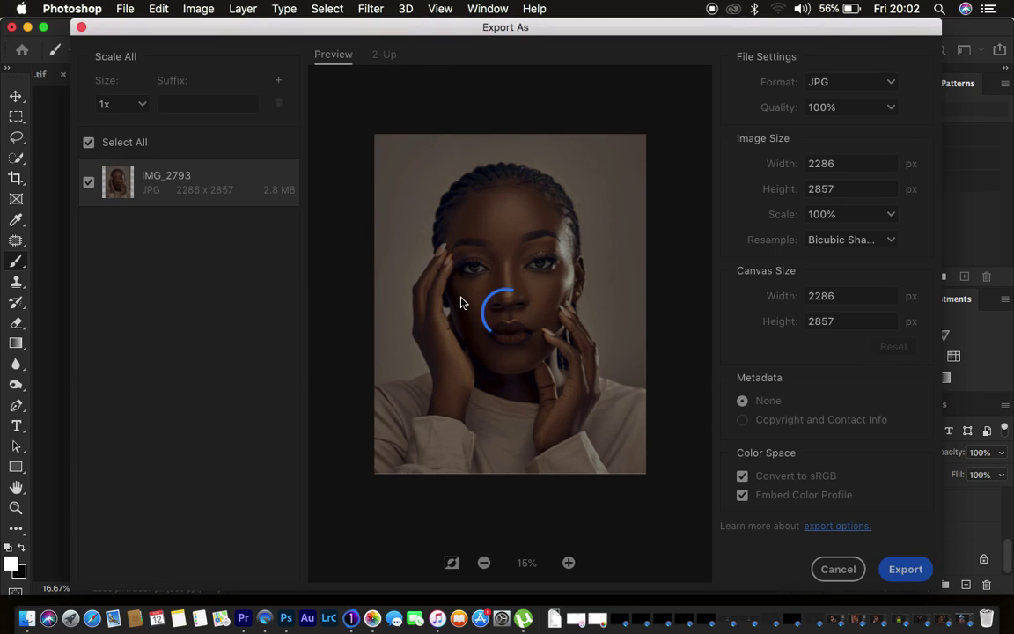